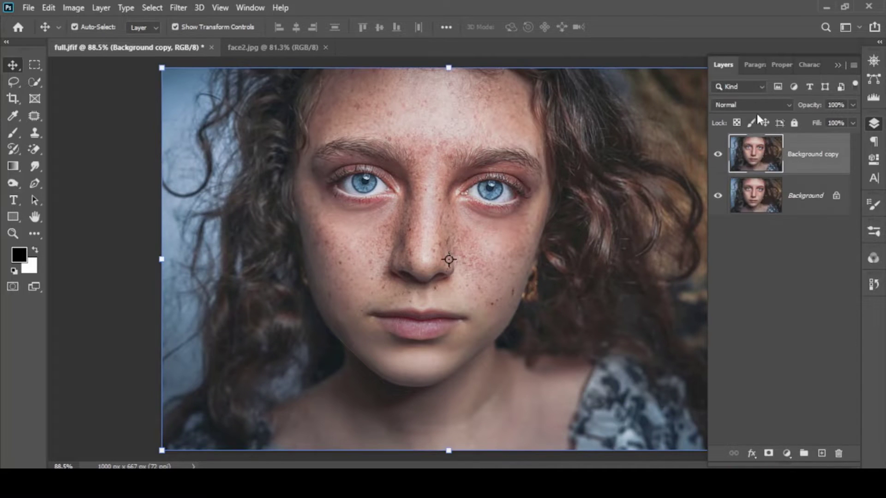
Set the Background copy layer to Vivid Light and invert its colours
click(751, 104)
click(734, 261)
click(73, 7)
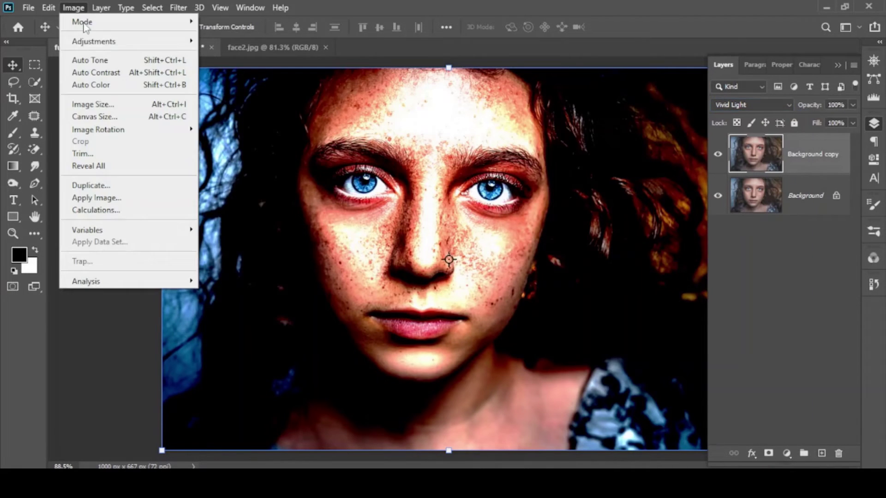
click(93, 41)
Apply a High Pass filter with a 12.5-pixel radius to the copy
click(268, 194)
click(178, 7)
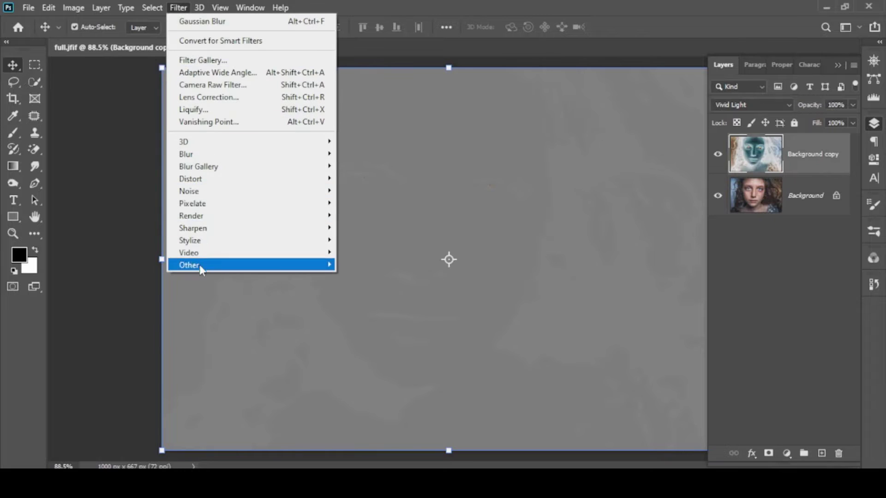
click(189, 265)
click(360, 280)
drag(598, 254, 604, 254)
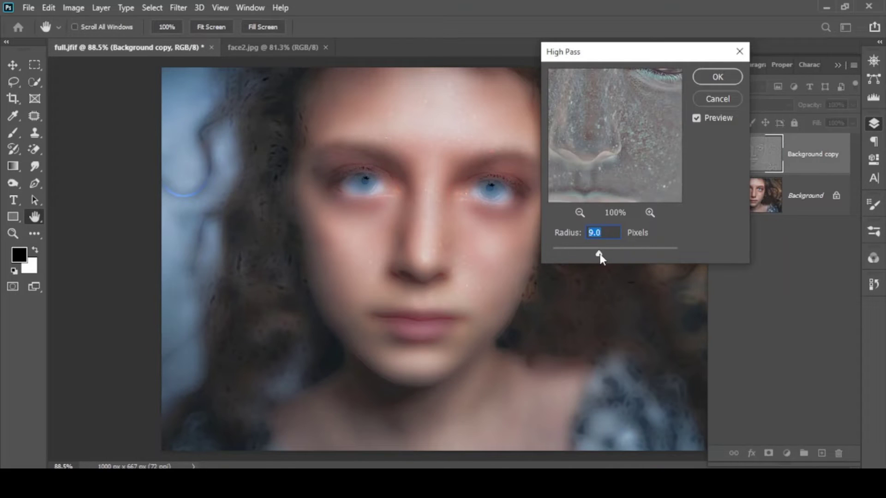
key(Return)
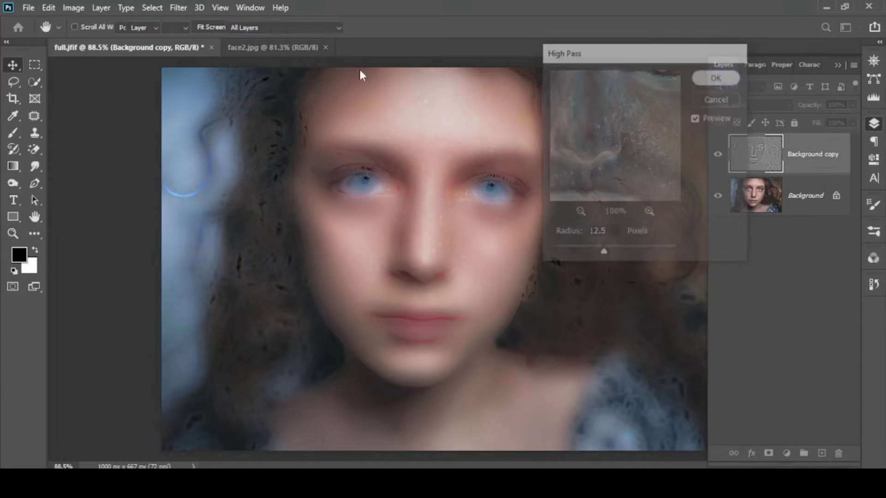
Gaussian-blur the smoothing layer, settling on a 0.6-pixel radius
click(178, 7)
click(371, 203)
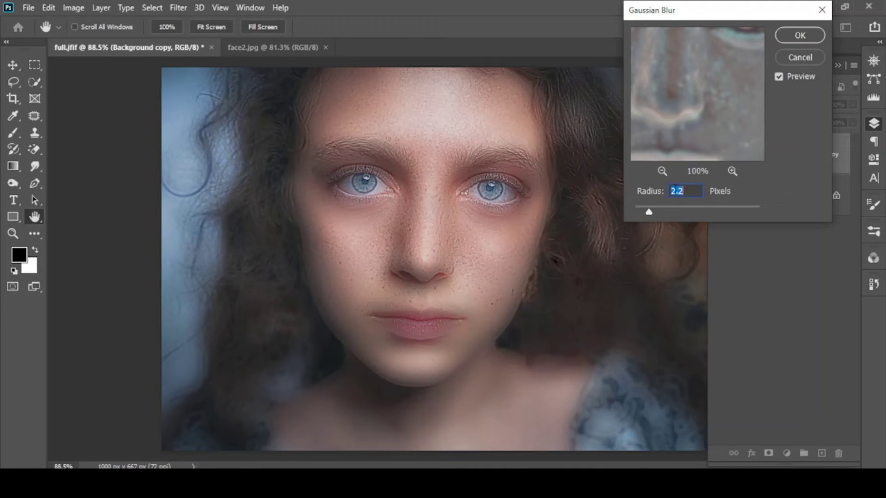
drag(649, 207, 638, 207)
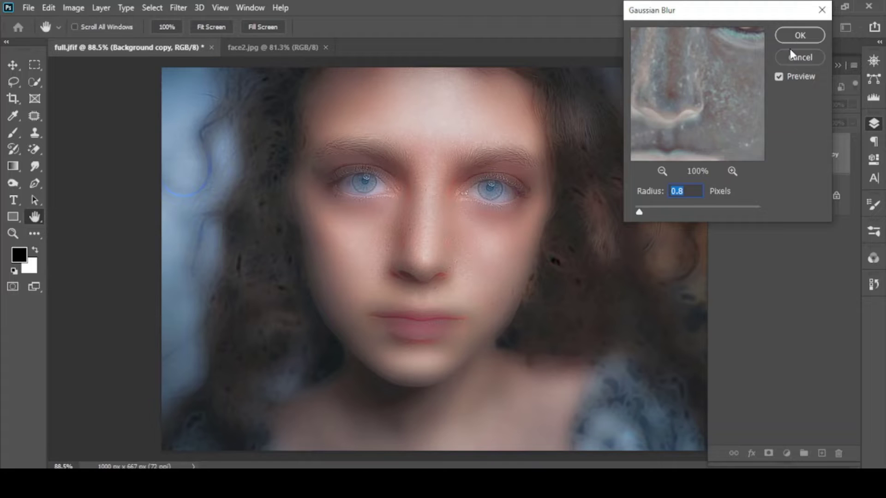
click(800, 36)
scroll(444, 257, up, 3)
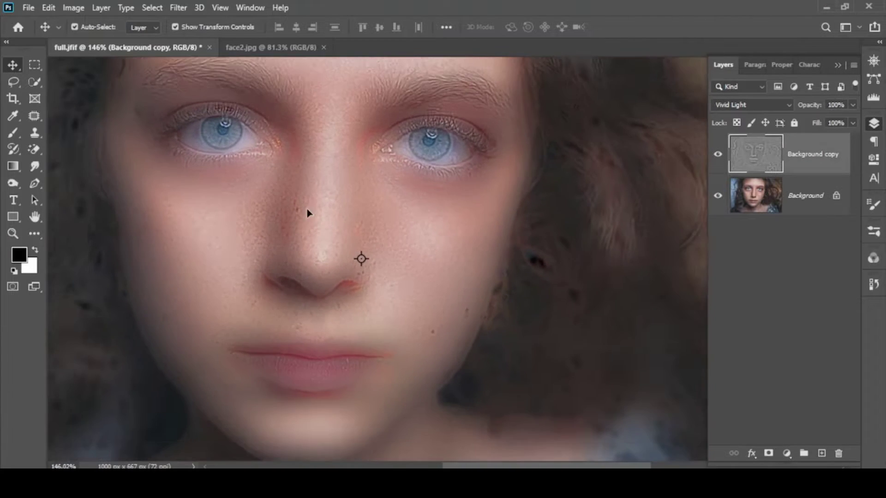
scroll(308, 213, down, 2)
click(178, 8)
mouse_move(208, 154)
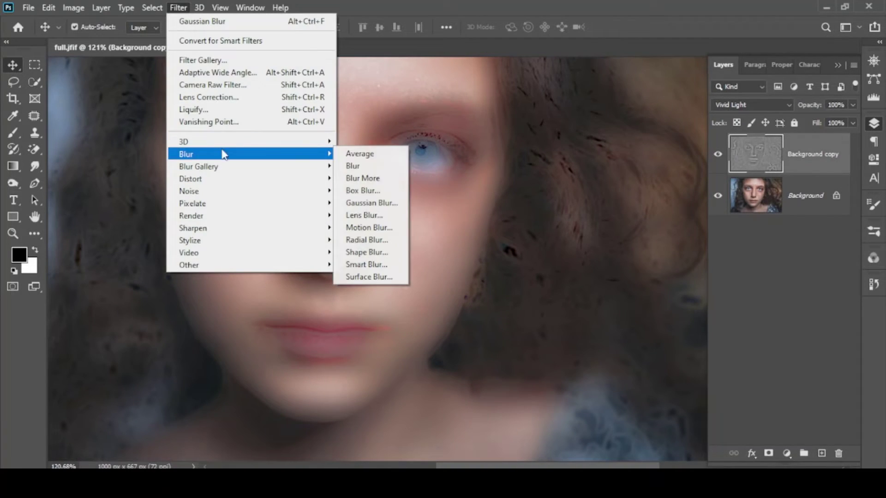
click(374, 197)
drag(640, 212, 638, 213)
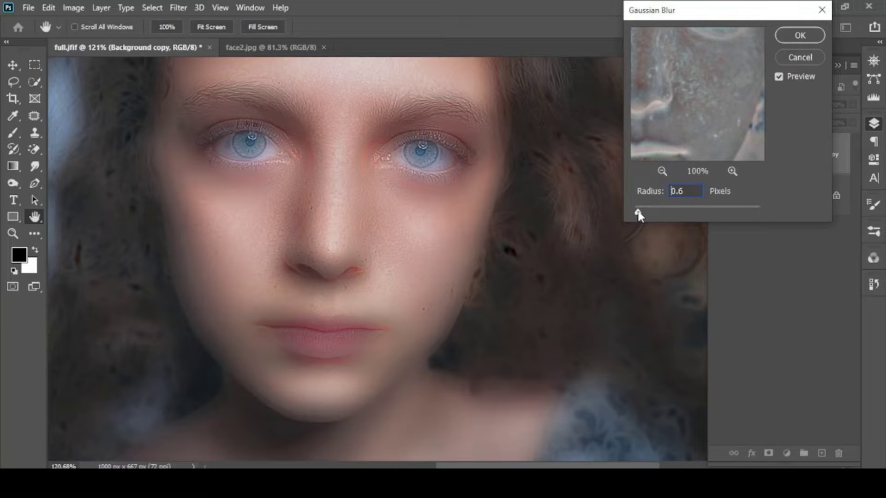
click(799, 35)
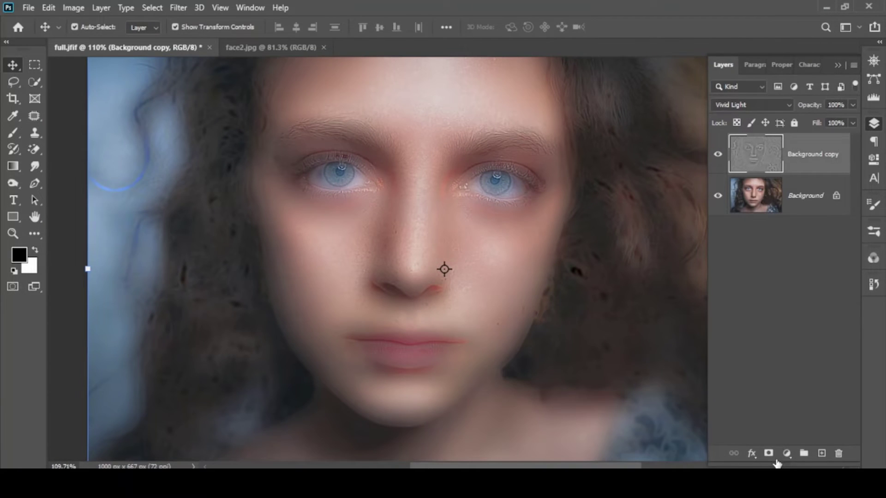
Add a layer mask, invert it to black, and ready a brush's size and hardness
click(769, 453)
click(72, 9)
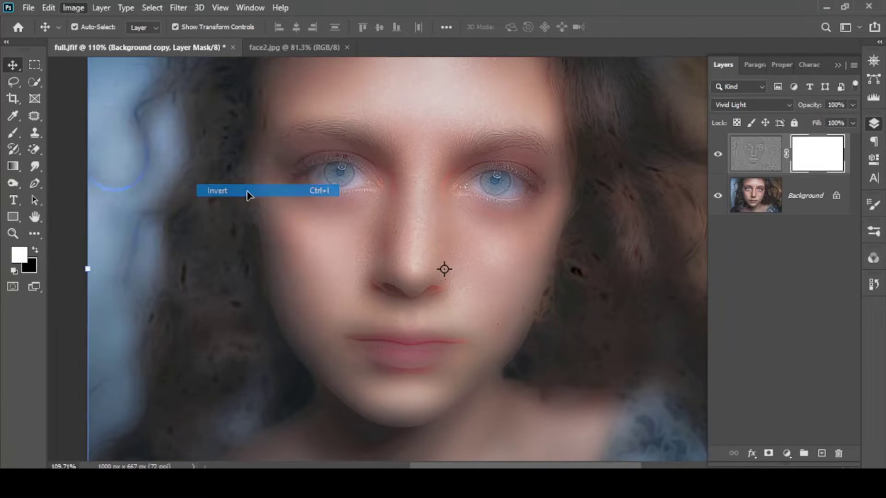
click(247, 192)
click(12, 133)
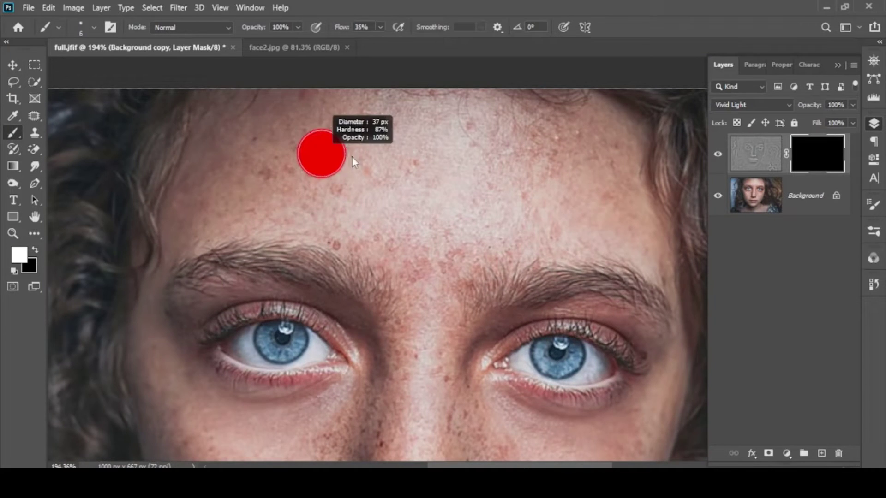
right_click(139, 104)
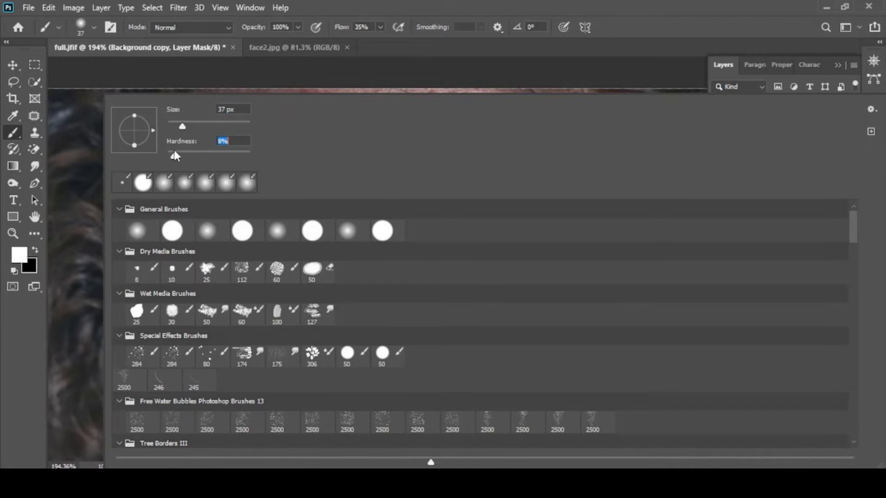
Paint the cheeks, nose and skin around the eyes and lips into the mask with an enlarged soft brush
key(Return)
scroll(333, 139, up, 3)
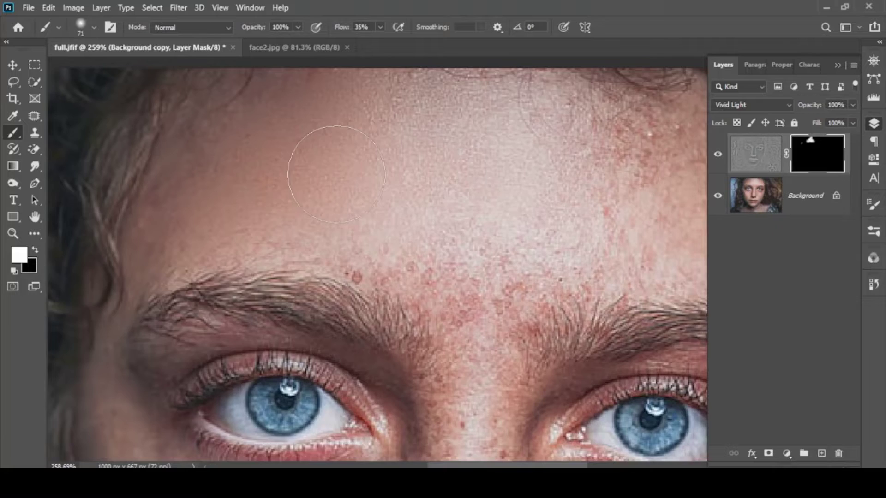
scroll(568, 187, down, 3)
scroll(415, 298, up, 4)
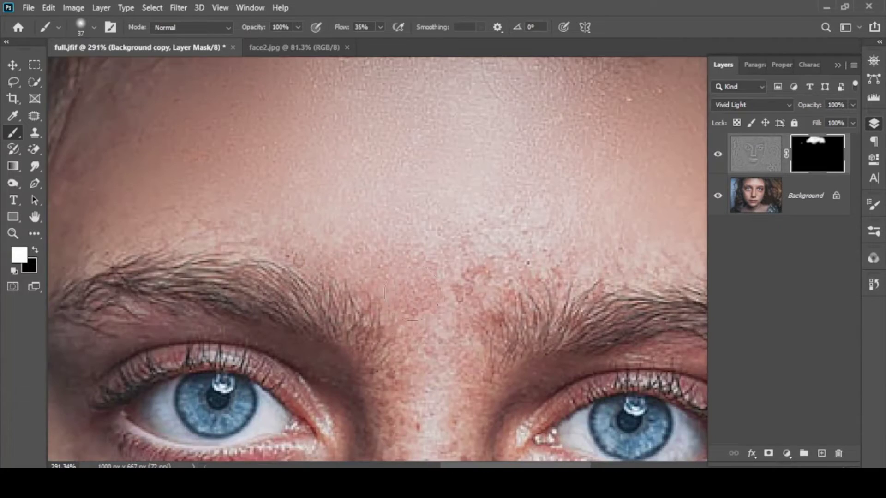
scroll(450, 277, down, 3)
scroll(623, 242, down, 3)
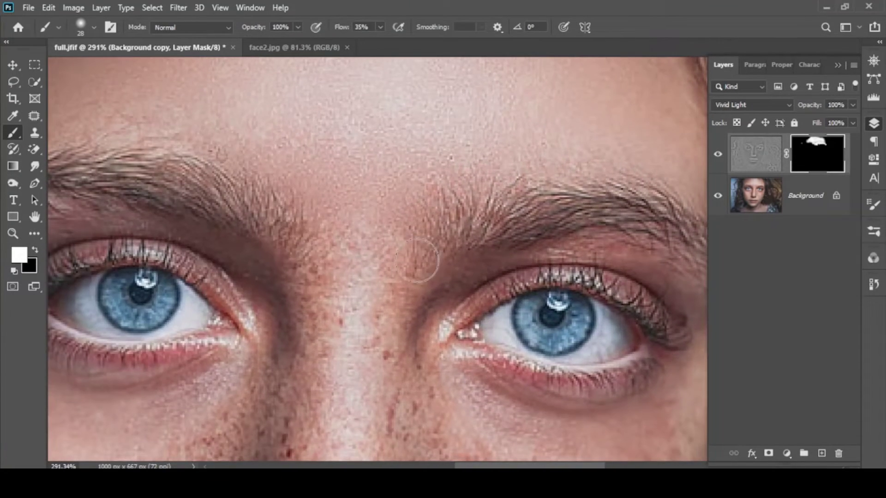
scroll(424, 261, up, 3)
scroll(415, 243, down, 3)
scroll(347, 277, down, 3)
scroll(292, 342, down, 3)
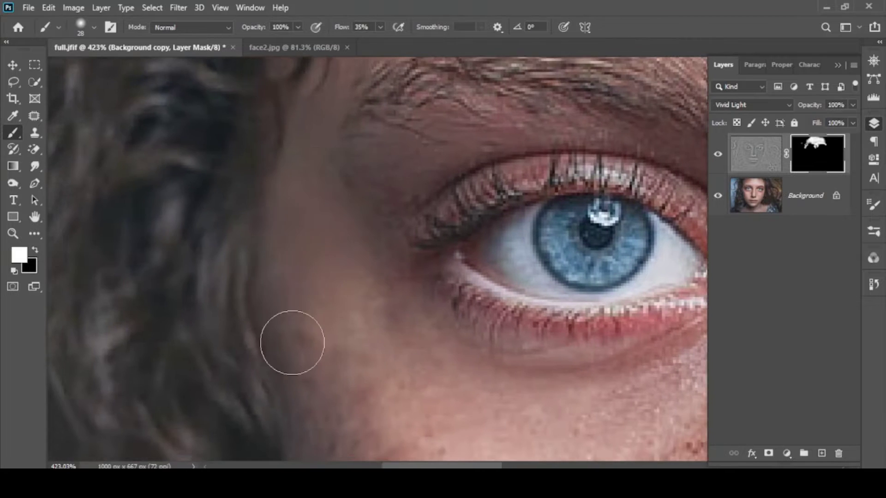
scroll(292, 342, right, 5)
scroll(332, 208, down, 3)
scroll(471, 138, right, 5)
scroll(524, 359, up, 3)
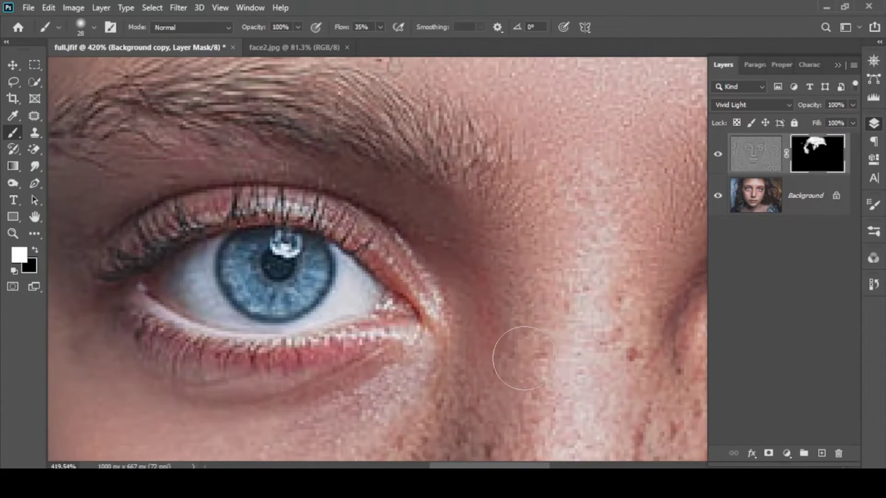
scroll(524, 358, down, 3)
scroll(415, 277, down, 3)
scroll(415, 277, down, 3)
scroll(412, 291, up, 3)
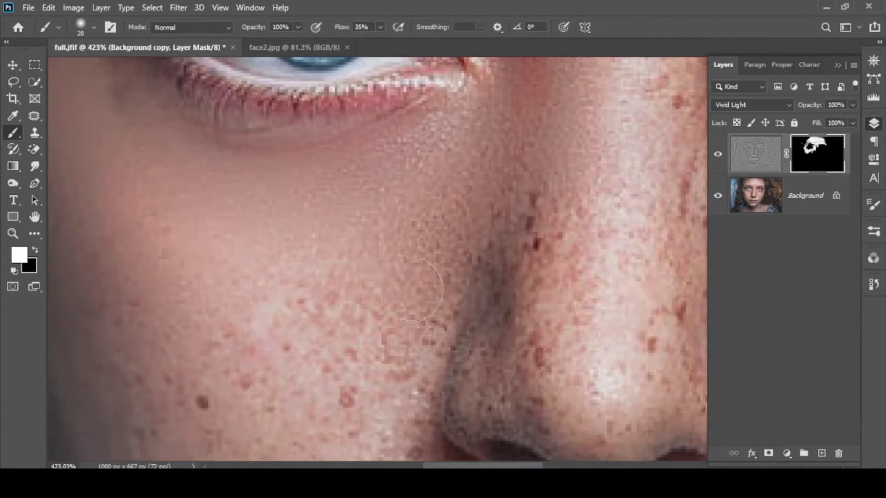
scroll(499, 312, up, 5)
scroll(360, 380, down, 3)
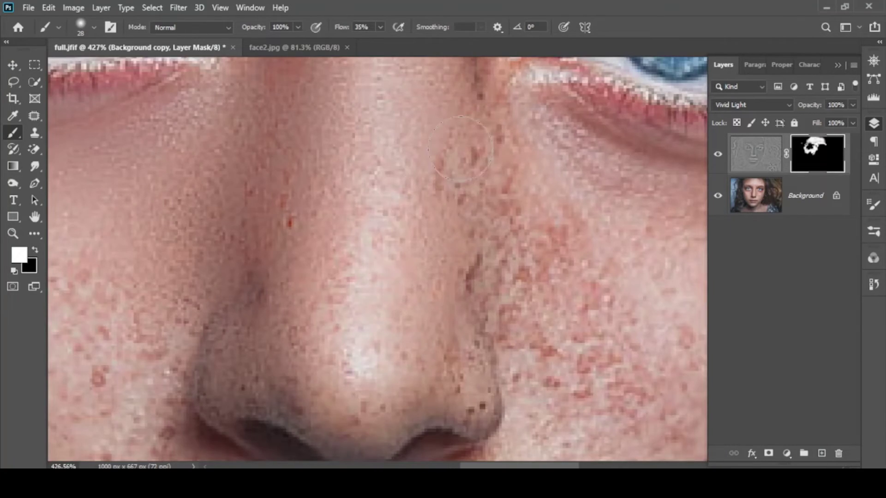
scroll(360, 389, down, 5)
scroll(415, 187, up, 5)
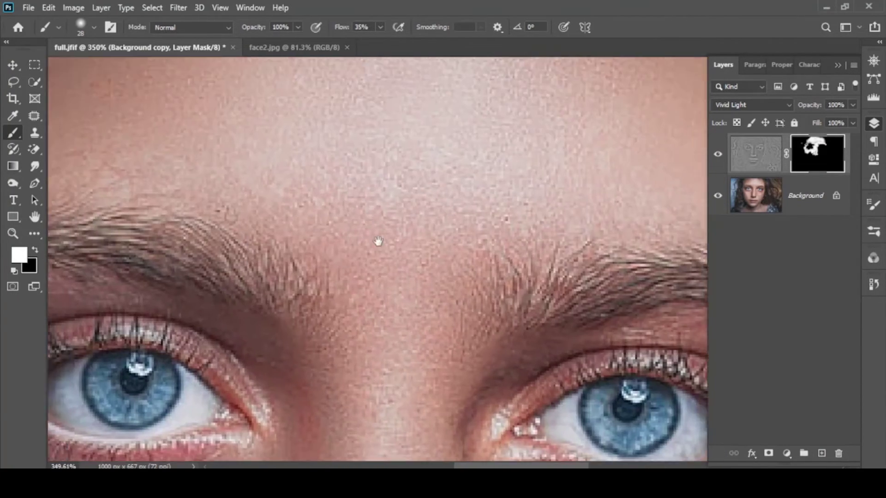
scroll(380, 235, down, 2)
scroll(381, 278, down, 5)
scroll(471, 69, up, 4)
scroll(516, 174, up, 3)
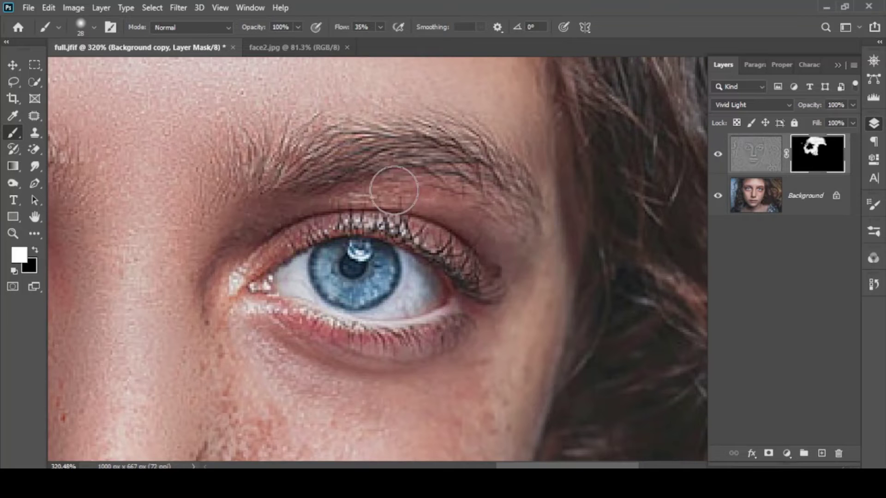
scroll(554, 146, down, 3)
scroll(429, 277, down, 3)
scroll(415, 277, up, 5)
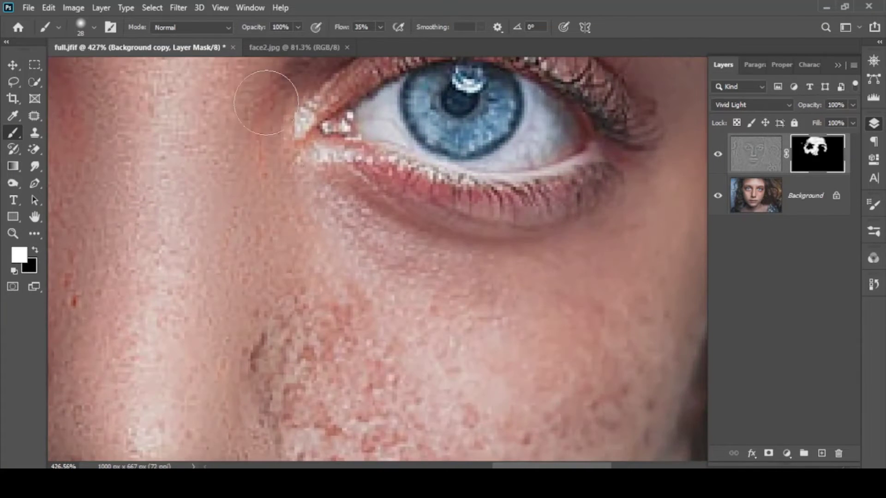
mouse_move(312, 312)
mouse_down()
mouse_move(253, 387)
mouse_move(254, 105)
mouse_up()
drag(374, 208, 373, 291)
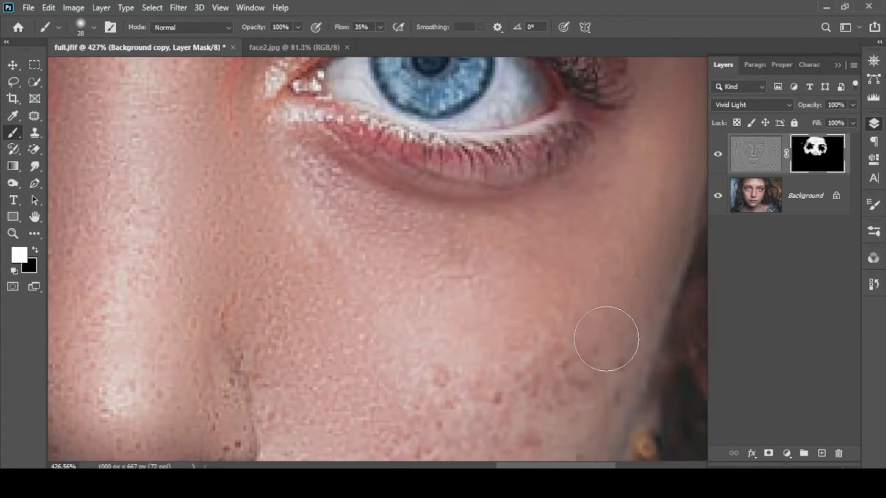
drag(609, 347, 554, 263)
drag(443, 388, 430, 256)
scroll(452, 388, down, 3)
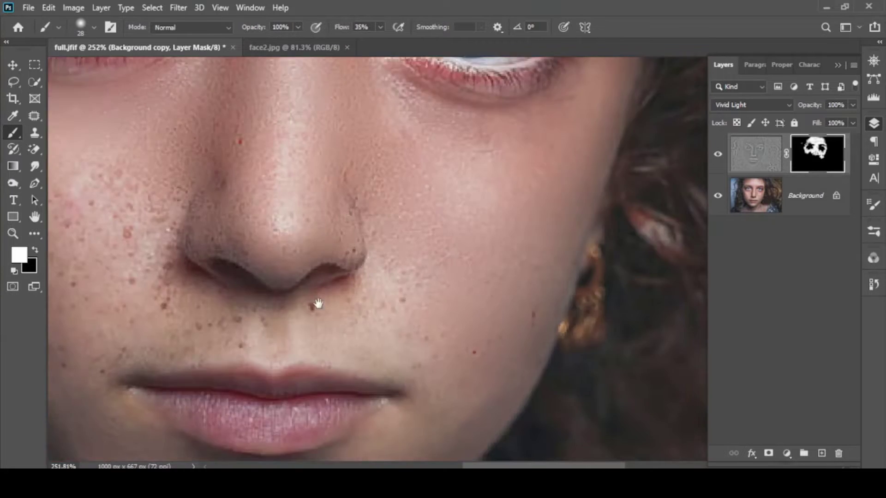
scroll(381, 249, up, 3)
scroll(381, 278, up, 3)
drag(394, 402, 394, 277)
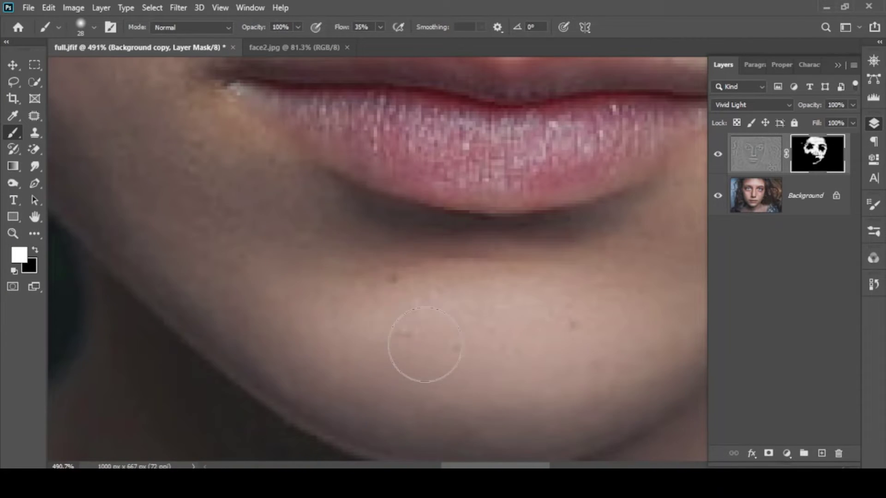
drag(402, 332, 312, 194)
scroll(145, 180, up, 2)
scroll(492, 163, down, 4)
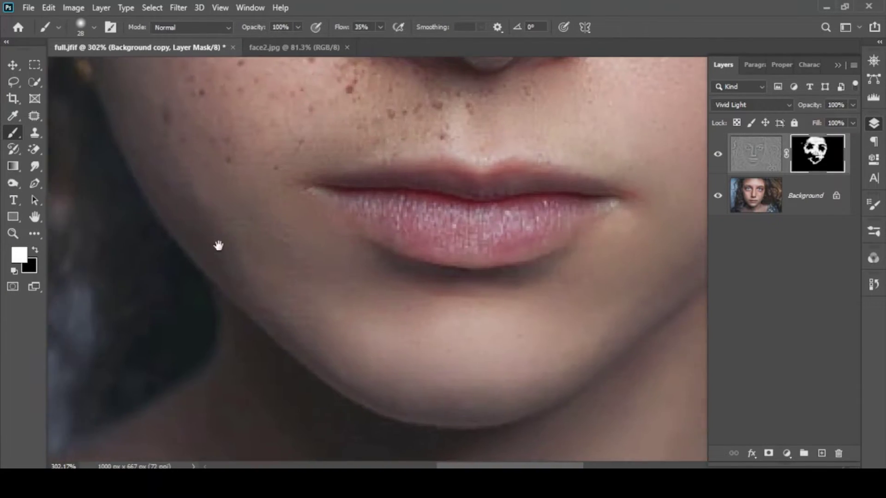
drag(215, 246, 232, 201)
scroll(353, 263, up, 5)
scroll(416, 287, down, 3)
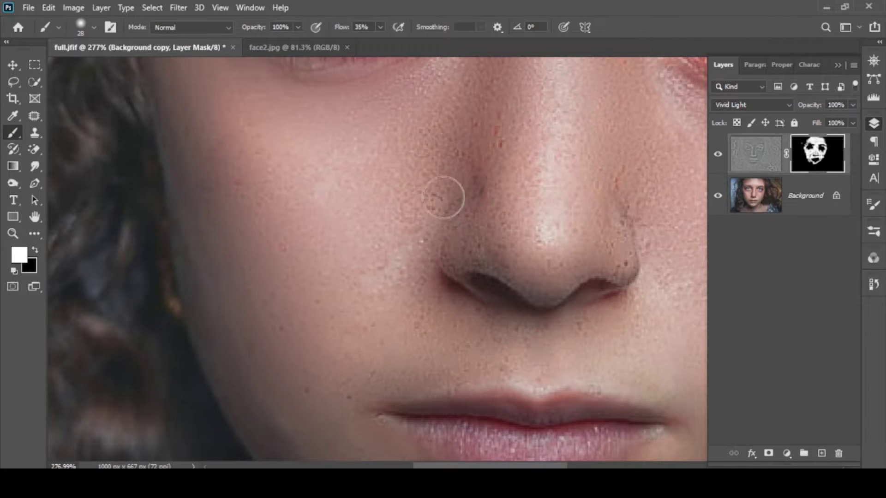
drag(438, 205, 436, 285)
scroll(575, 271, down, 3)
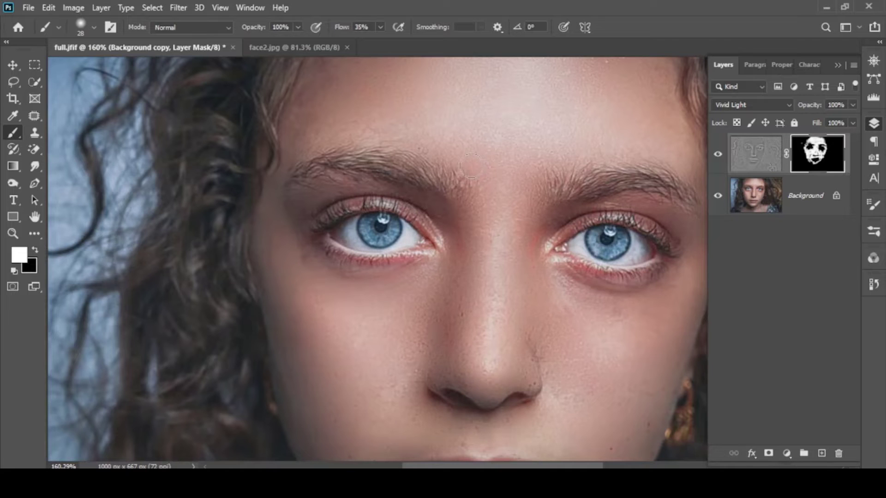
drag(484, 208, 485, 229)
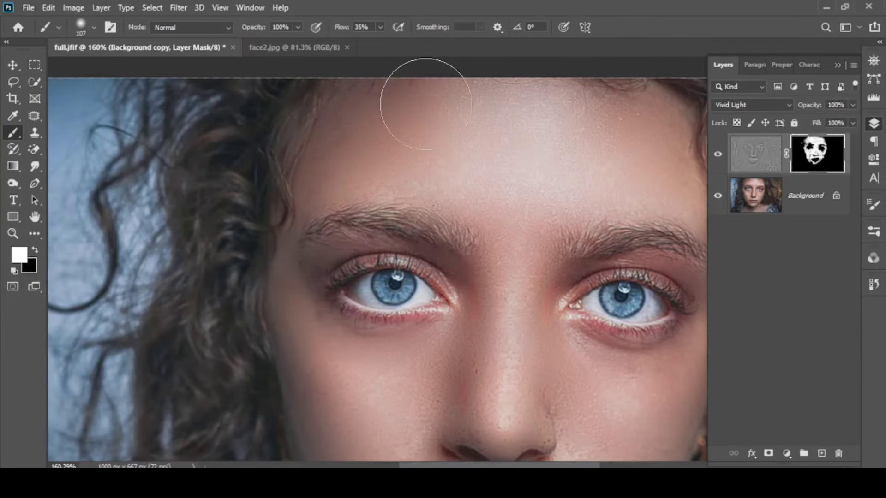
alt+drag(488, 192, 493, 192)
scroll(493, 192, down, 2)
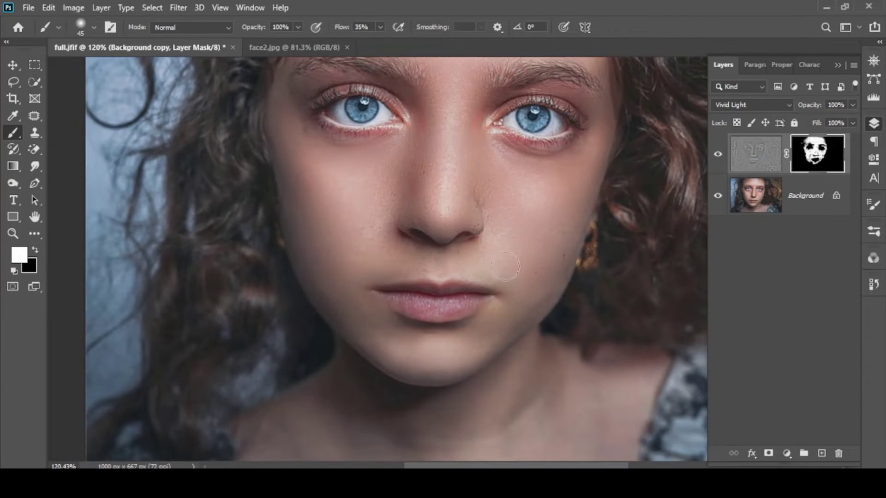
scroll(484, 257, down, 2)
scroll(484, 257, down, 1)
scroll(478, 180, up, 1)
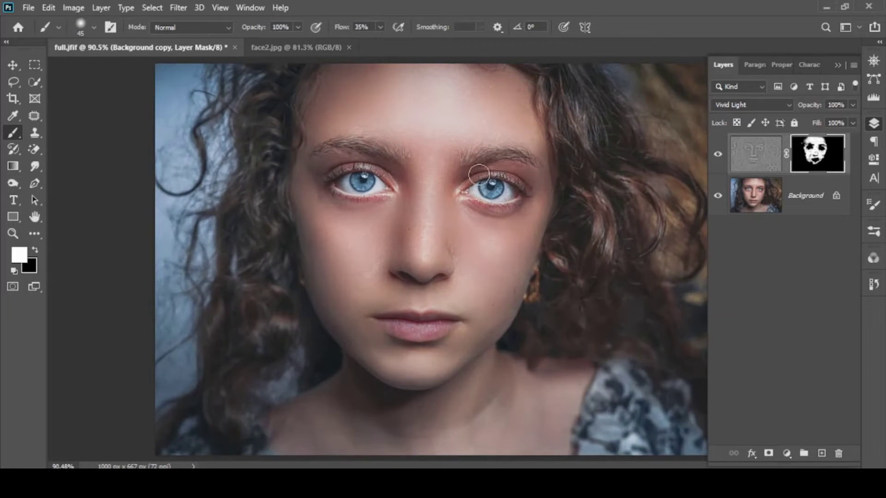
scroll(512, 169, up, 1)
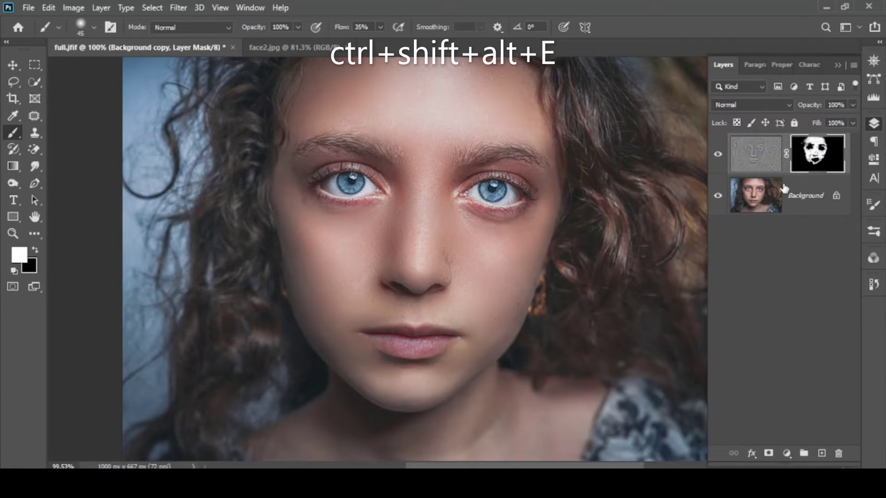
Stamp all visible layers into Layer 1, duplicate it, and set the copy to Overlay
key(ctrl+shift+alt+e)
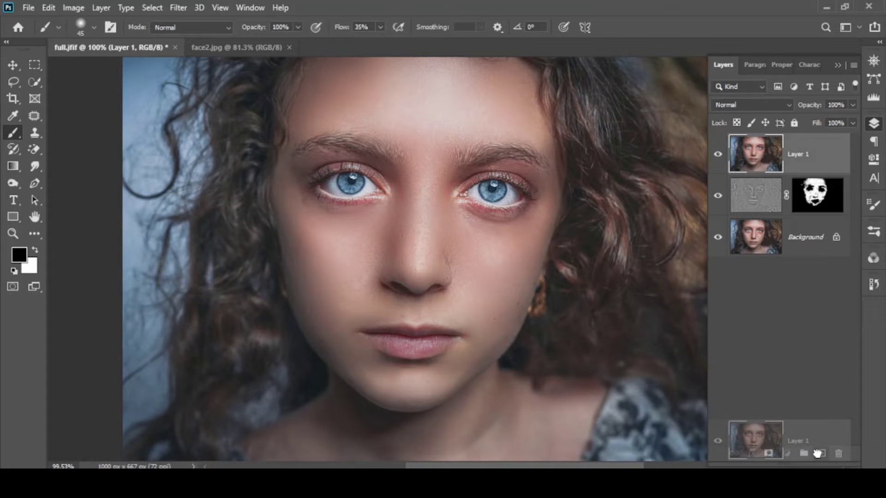
drag(775, 157, 822, 454)
click(753, 104)
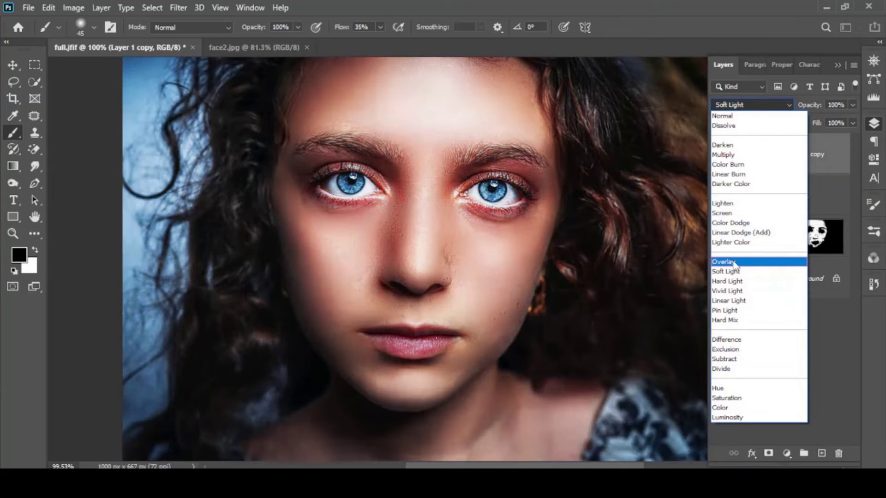
click(725, 261)
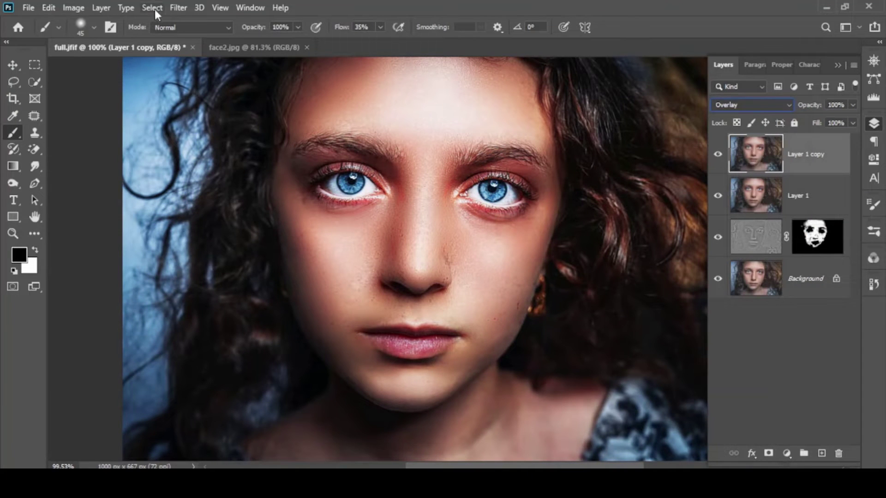
click(180, 8)
mouse_move(208, 265)
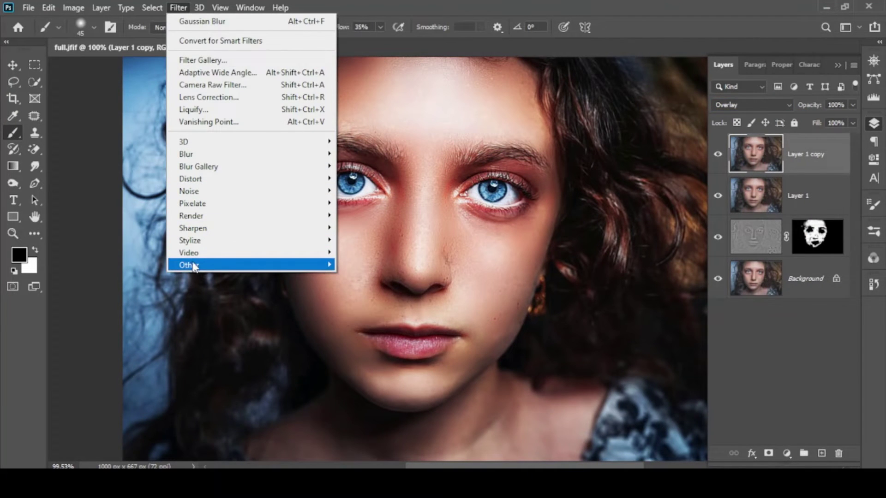
Apply a 0.8-pixel High Pass to the Overlay copy and invert it
click(365, 277)
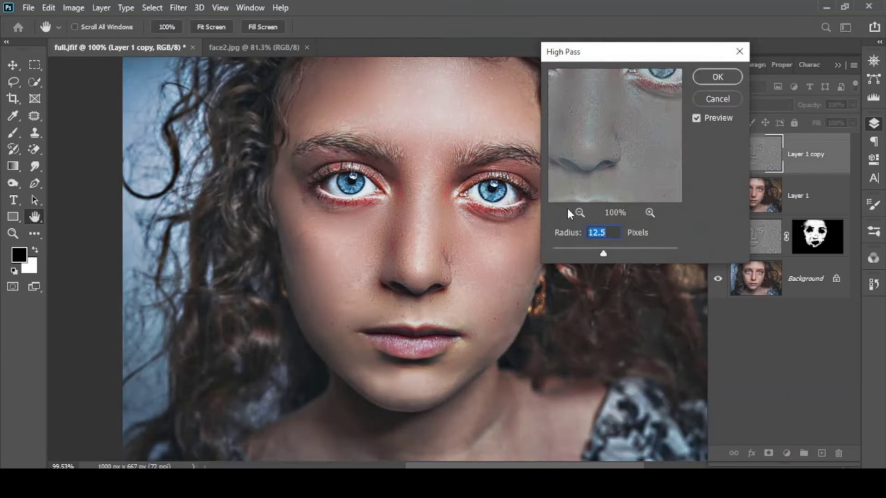
click(558, 253)
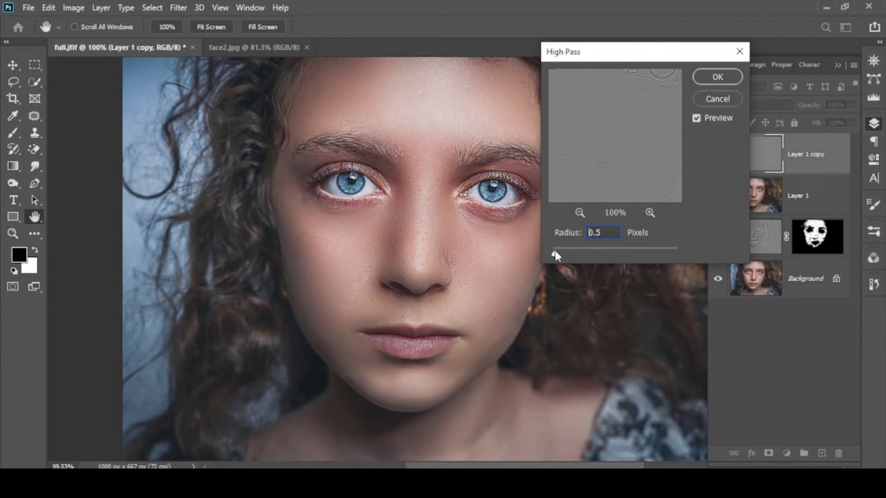
drag(556, 253, 556, 254)
click(717, 77)
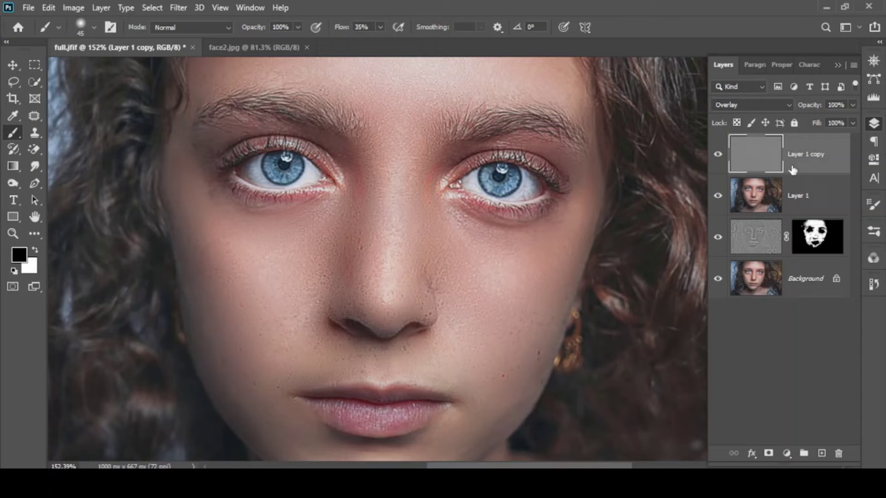
click(74, 8)
mouse_move(93, 41)
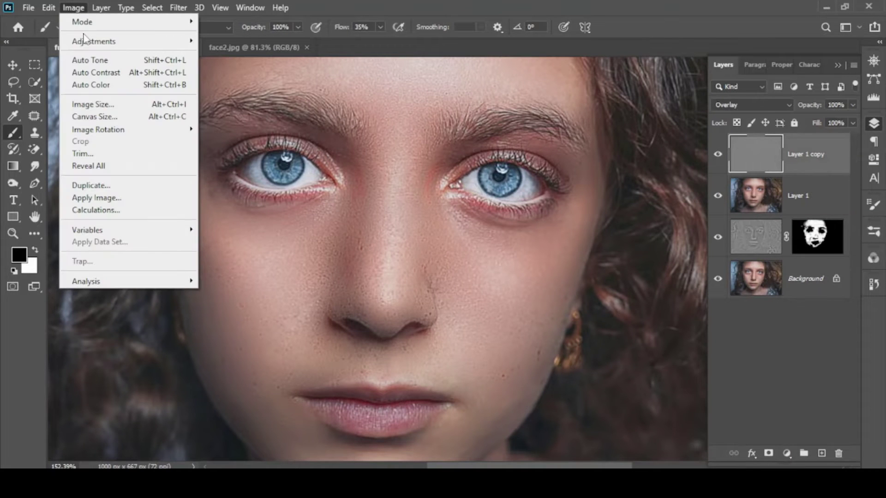
click(267, 191)
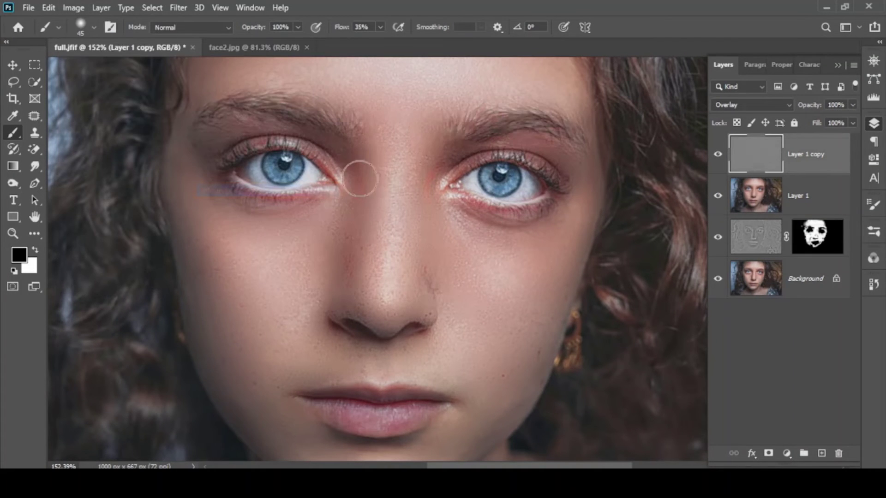
scroll(506, 224, down, 2)
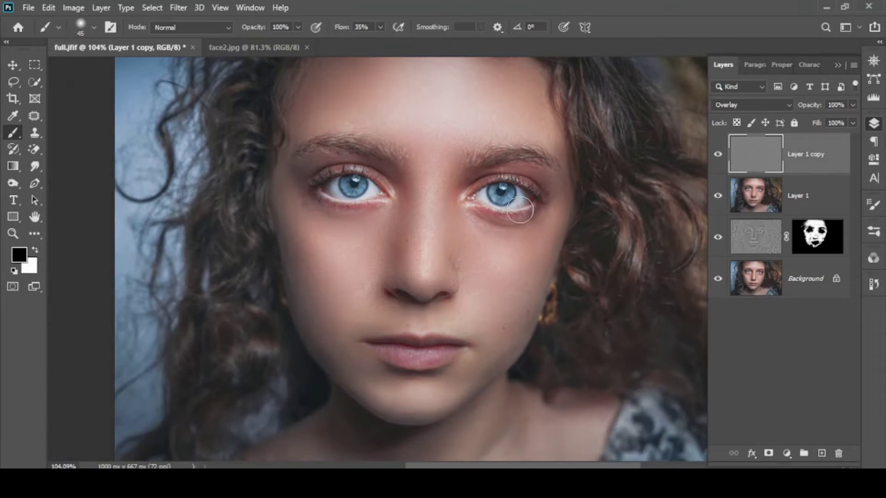
Add Layer 2 above Layer 1 and clip Layer 1 copy to it
click(800, 196)
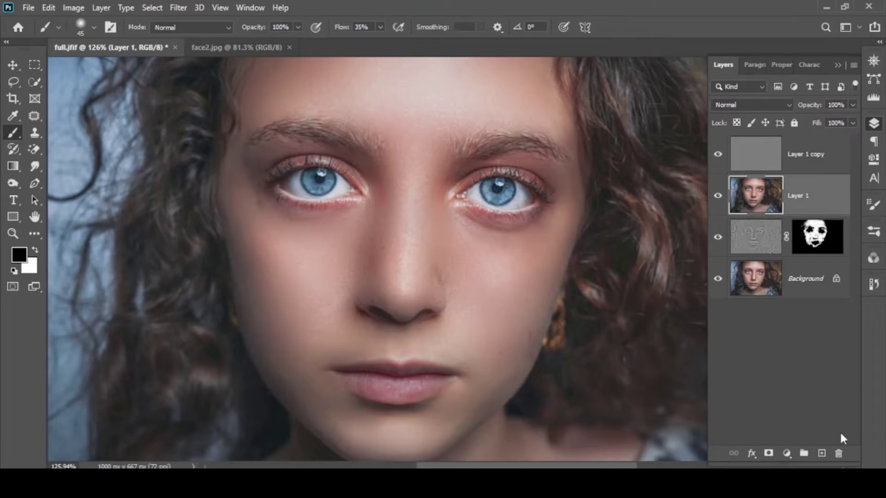
click(821, 454)
right_click(805, 201)
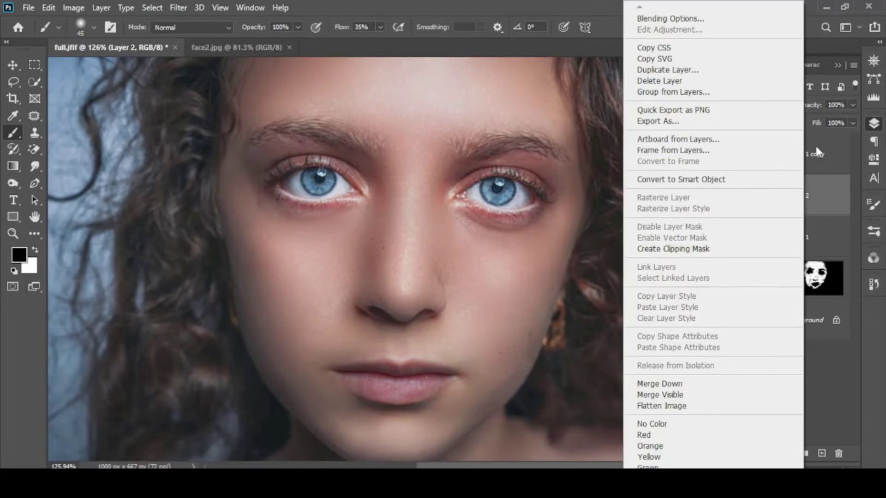
key(Escape)
right_click(830, 147)
click(696, 249)
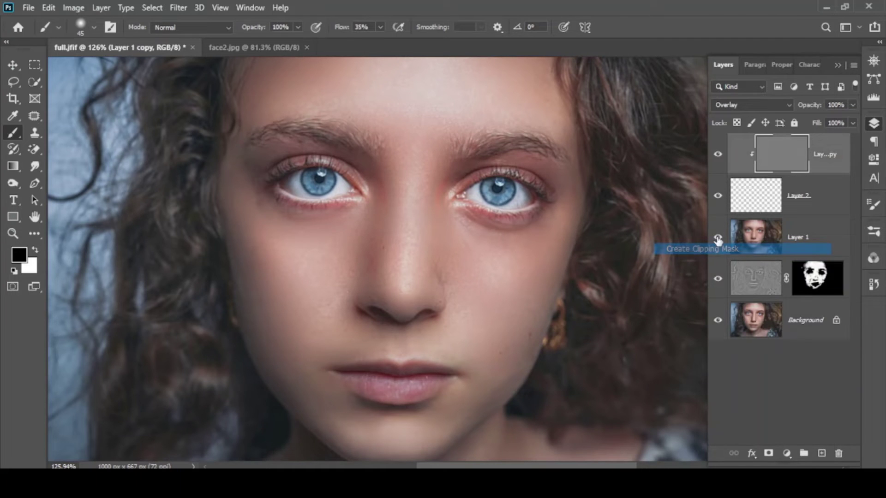
click(803, 197)
scroll(338, 224, up, 3)
scroll(338, 223, up, 2)
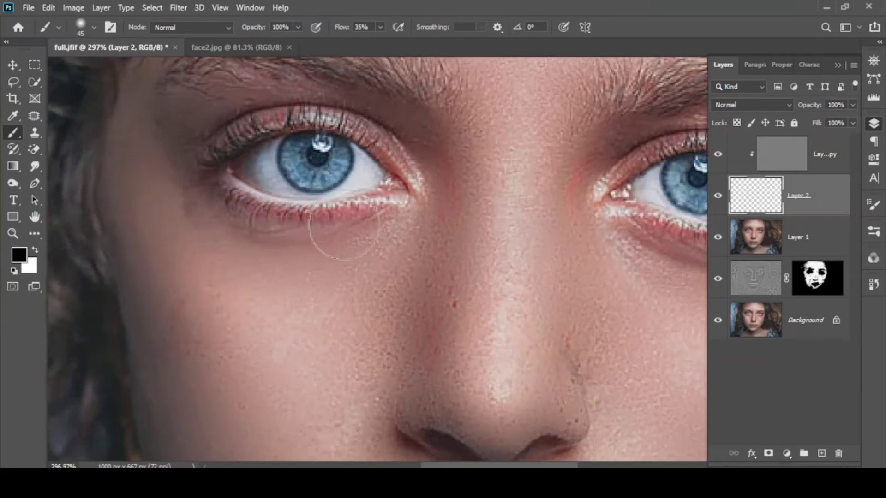
Sample the skin tone and paint under the eyes at 38% opacity, 2% flow
click(19, 256)
click(252, 254)
key(Return)
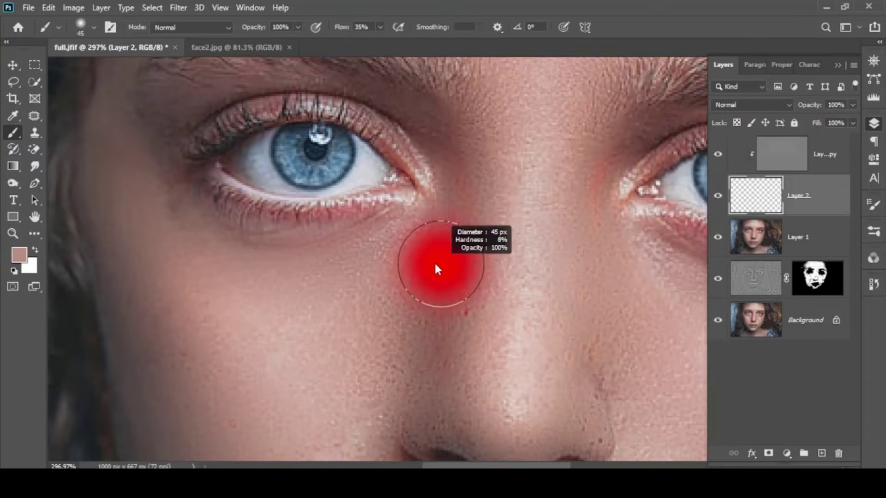
key(3)
key(8)
scroll(228, 200, down, 2)
scroll(287, 230, down, 2)
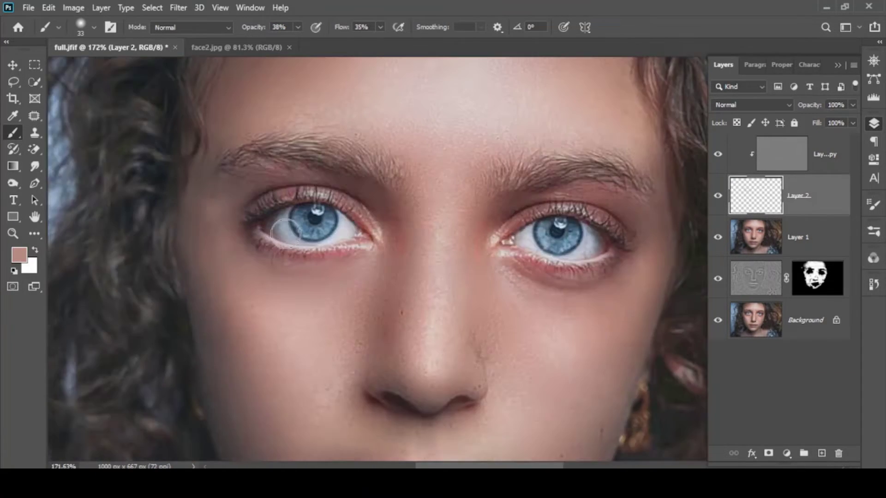
scroll(284, 229, up, 3)
key(shift+2)
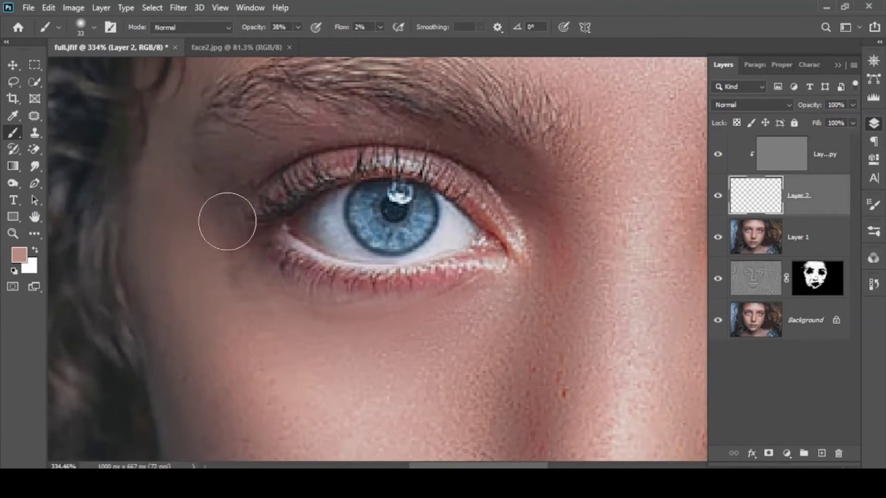
scroll(228, 221, down, 1)
scroll(229, 235, down, 1)
scroll(456, 166, down, 1)
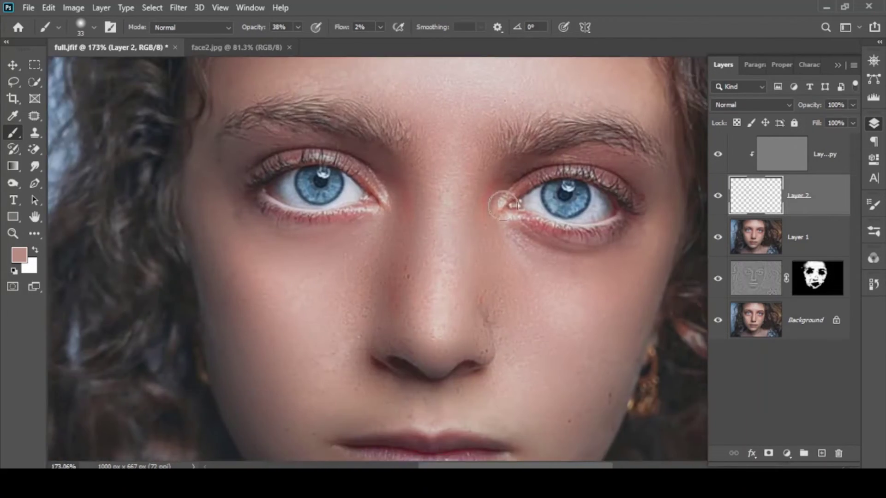
scroll(506, 204, up, 2)
scroll(526, 236, down, 1)
scroll(320, 173, down, 1)
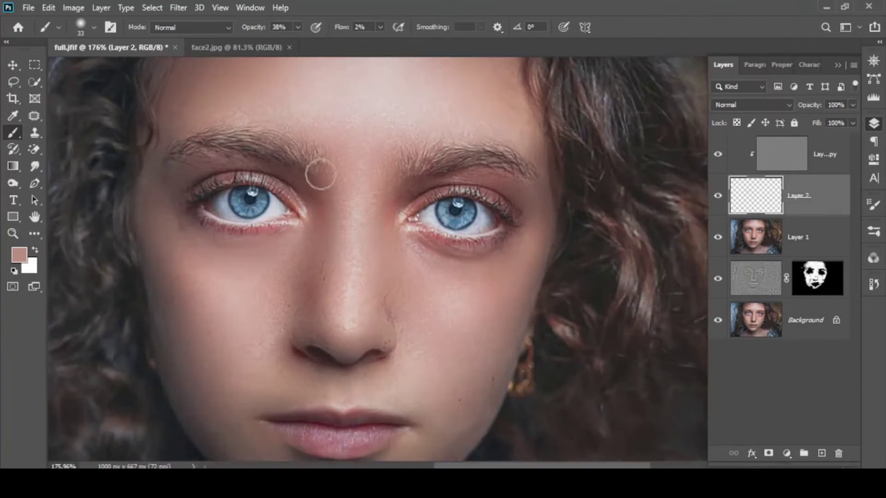
scroll(320, 173, down, 1)
alt+drag(263, 149, 374, 149)
scroll(436, 149, up, 2)
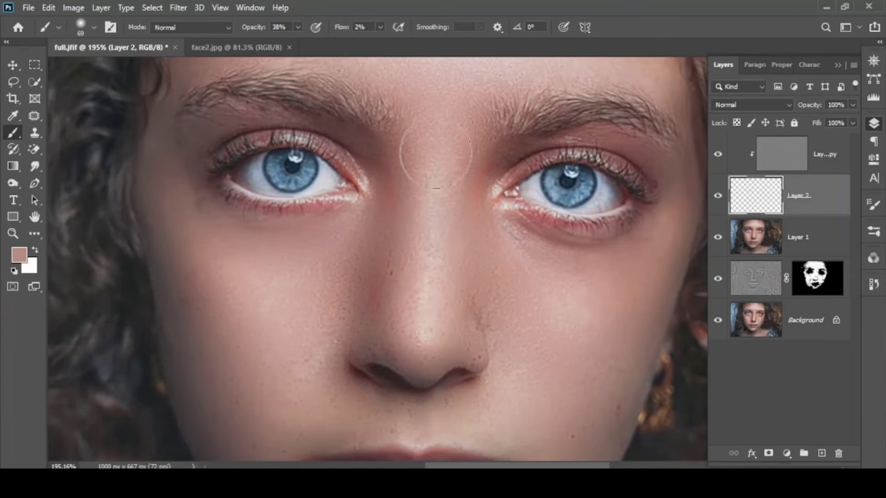
scroll(208, 243, down, 1)
scroll(250, 249, down, 2)
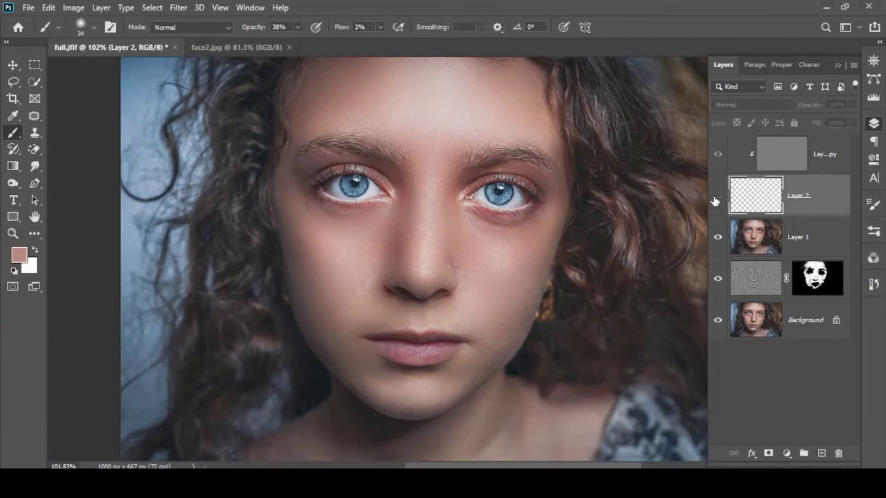
Show the under-eye paint layer again and stamp visible layers onto the top
click(718, 196)
scroll(416, 243, down, 1)
scroll(485, 228, up, 1)
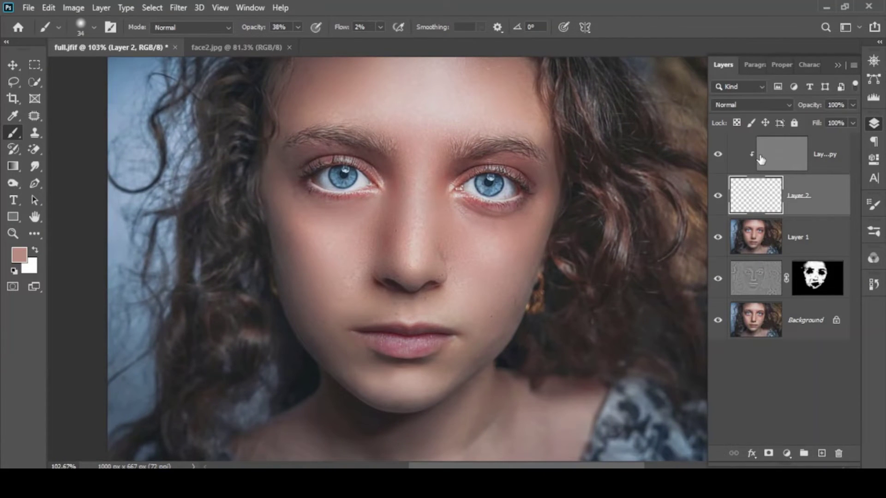
click(761, 158)
key(ctrl+alt+shift+e)
scroll(388, 242, down, 1)
scroll(513, 202, up, 1)
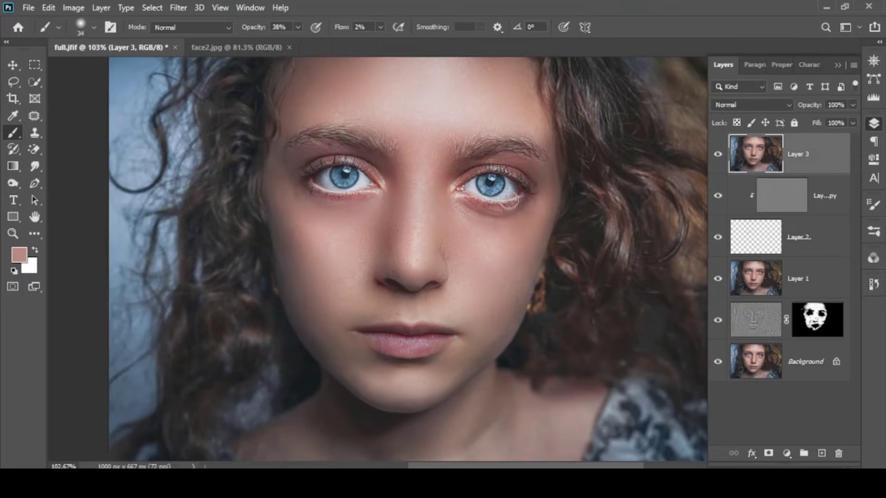
Set Layer 3 to Soft Light and stamp visible layers again into Layer 4
click(753, 105)
click(732, 278)
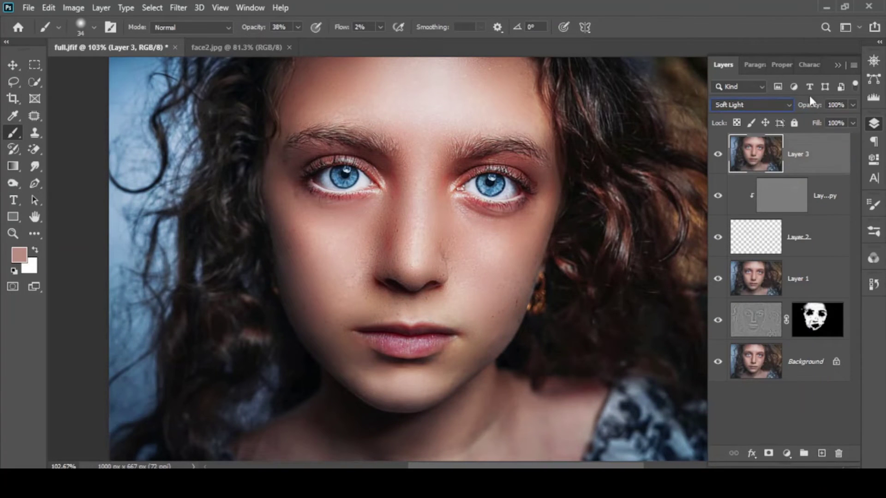
key(ctrl+minus)
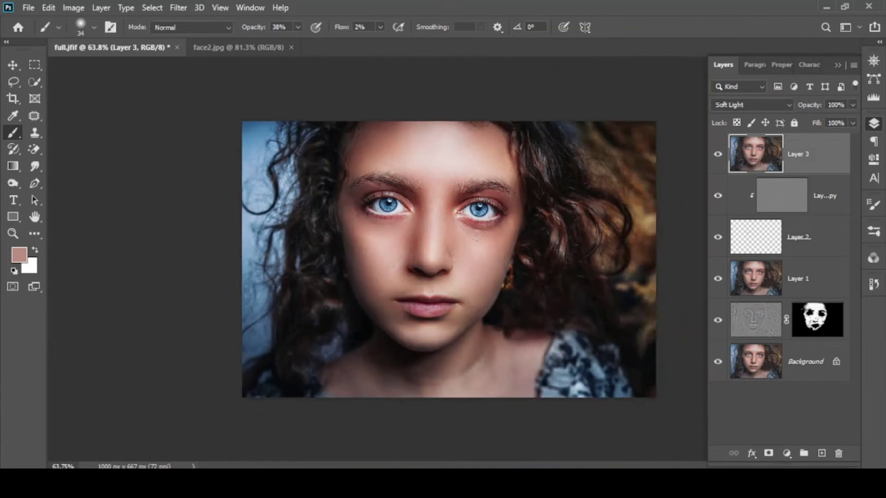
key(ctrl+plus)
key(ctrl+alt+shift+e)
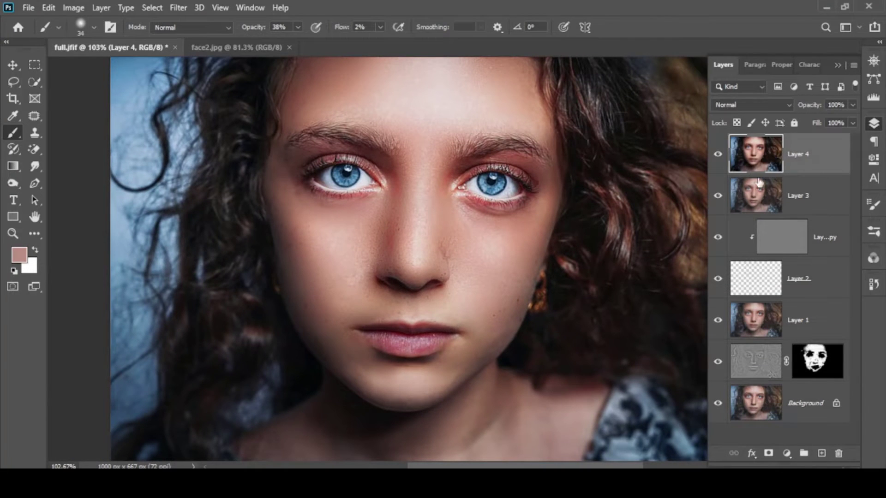
Duplicate Layer 4, set the copy to Vivid Light, and invert it
key(ctrl+j)
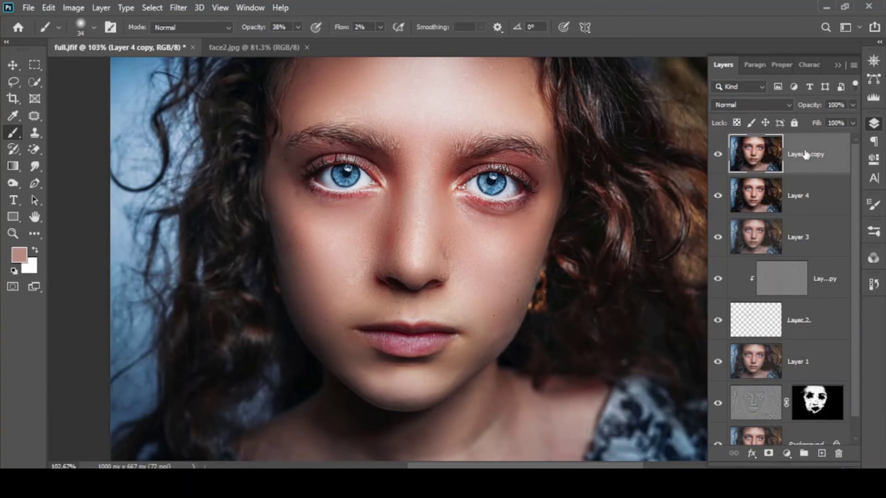
click(752, 104)
click(734, 242)
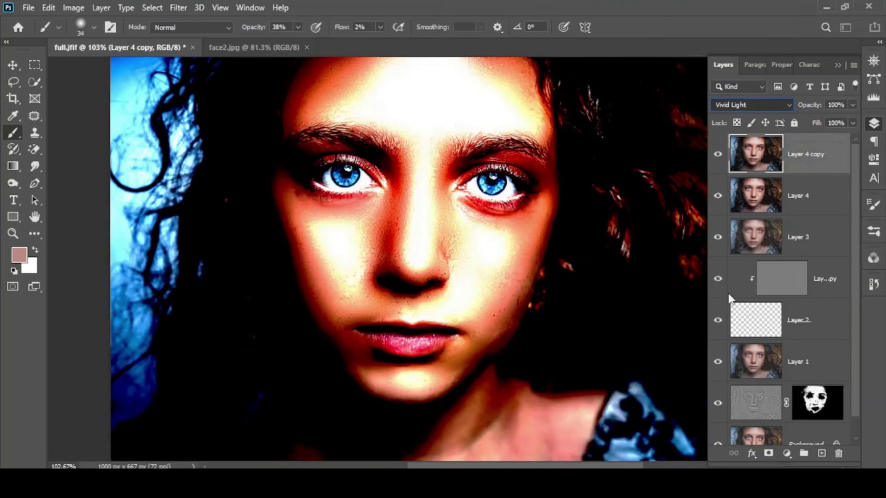
click(73, 8)
click(221, 187)
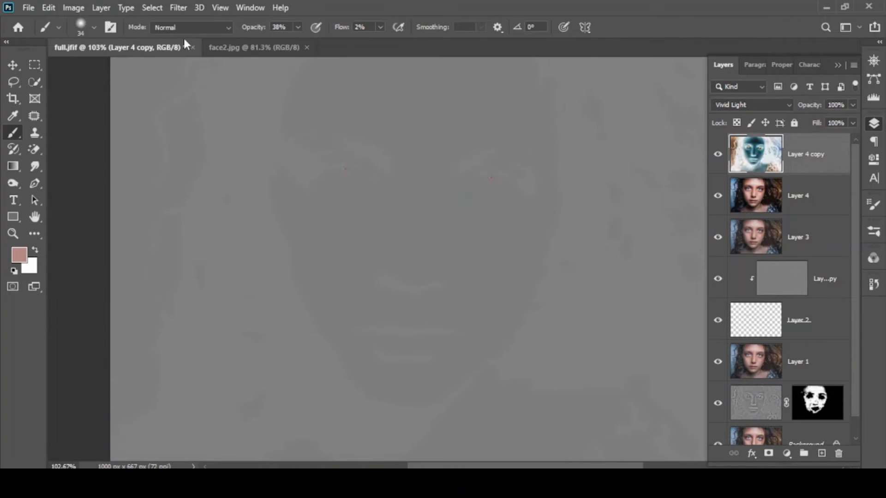
click(178, 8)
Apply a High Pass and a slight Gaussian Blur to Layer 4 copy
click(365, 277)
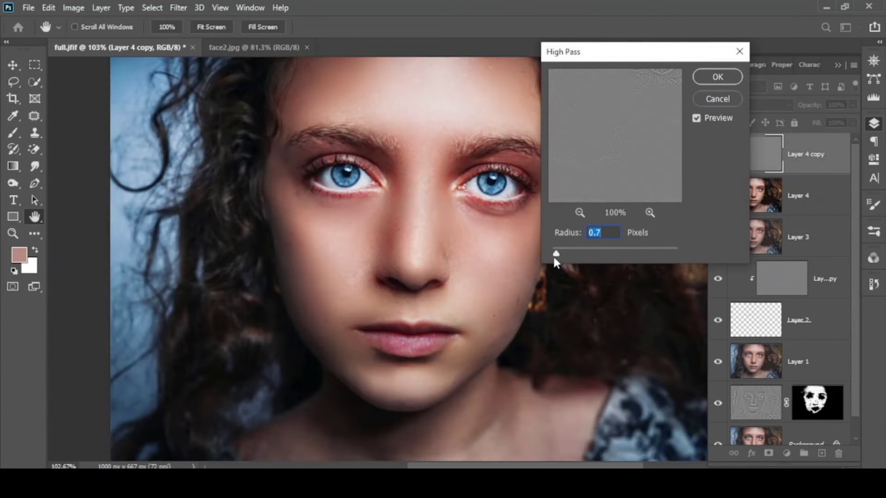
drag(578, 254, 576, 254)
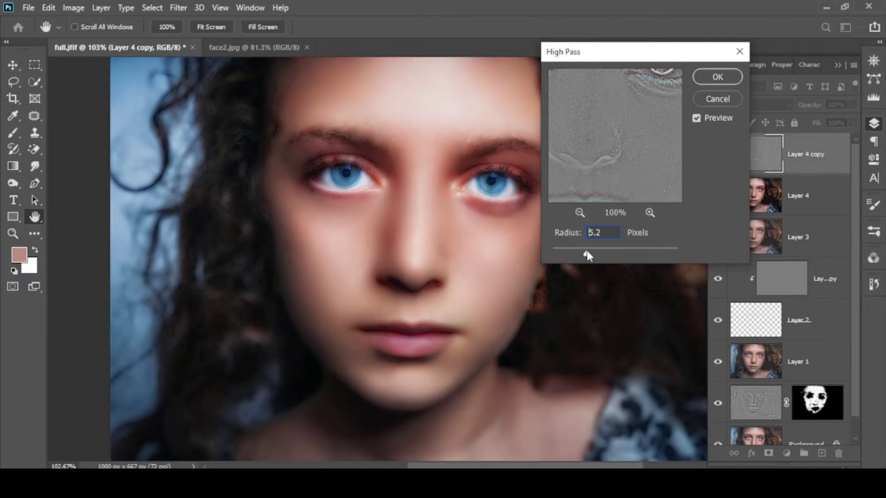
click(717, 77)
click(177, 8)
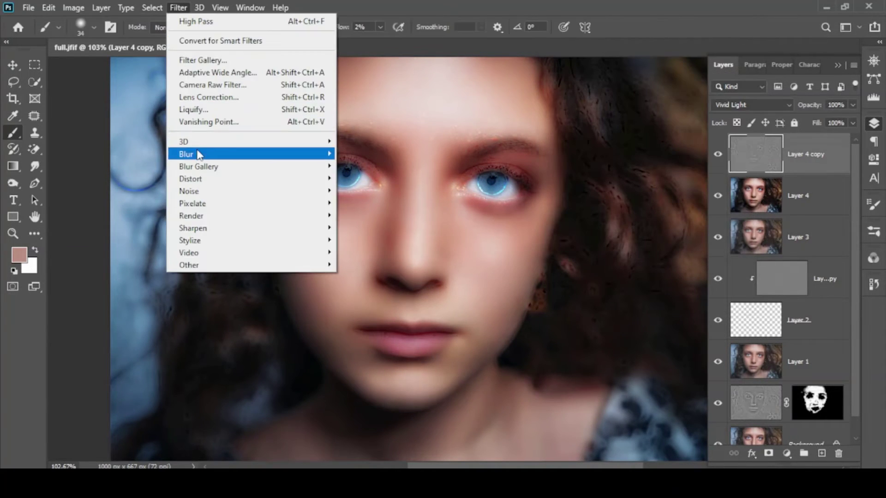
click(376, 203)
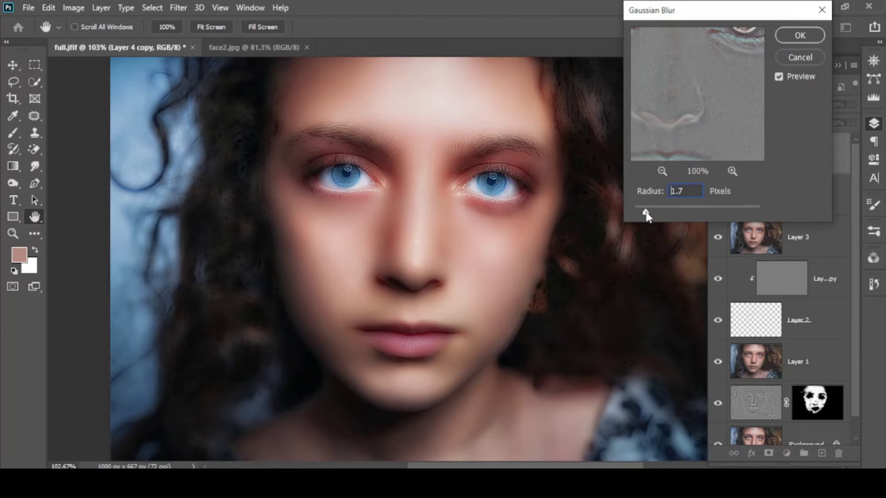
drag(646, 212, 640, 212)
click(801, 35)
Copy the Background copy face mask onto Layer 4 copy, then select it with Layers 4 and 3
click(817, 402)
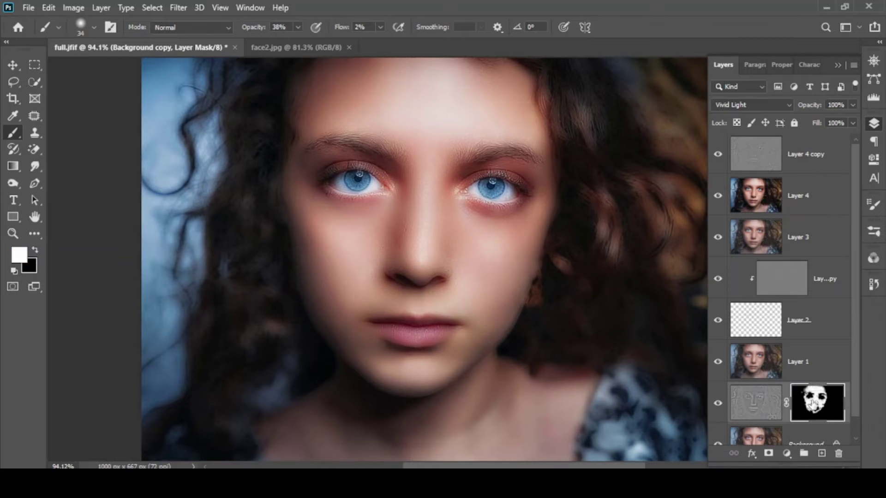
alt+drag(815, 399, 817, 154)
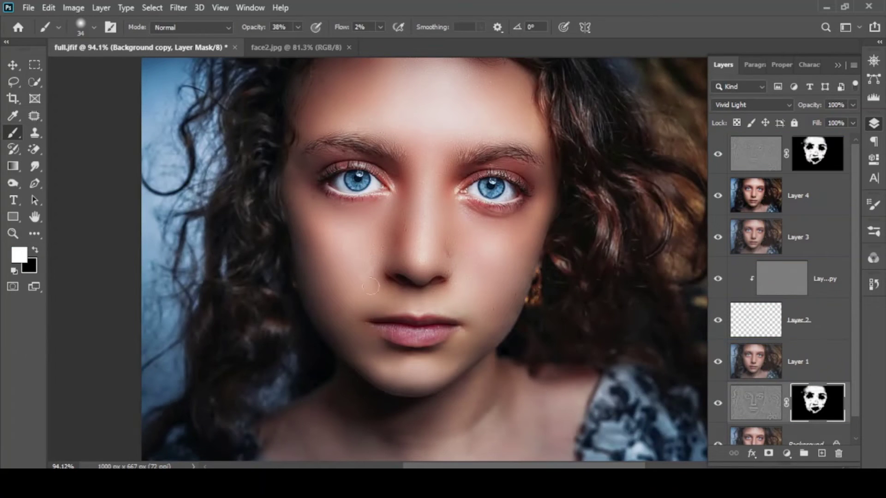
scroll(453, 170, down, 2)
scroll(453, 170, up, 3)
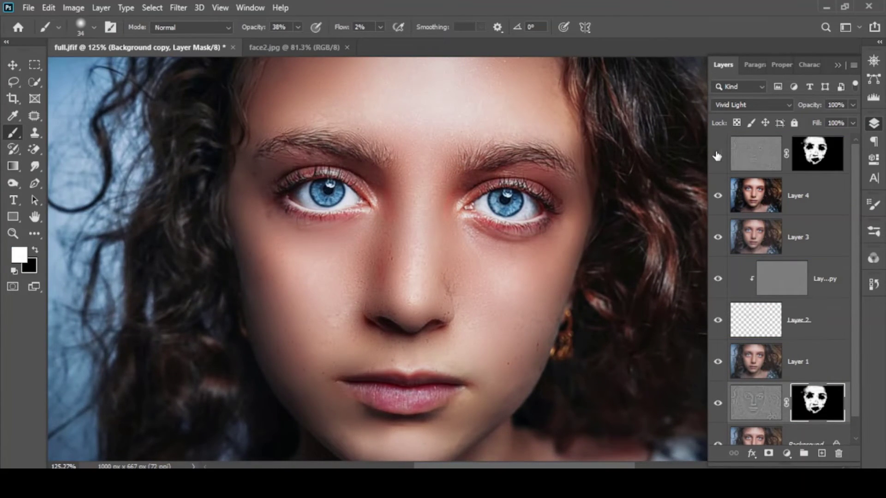
scroll(717, 155, up, 3)
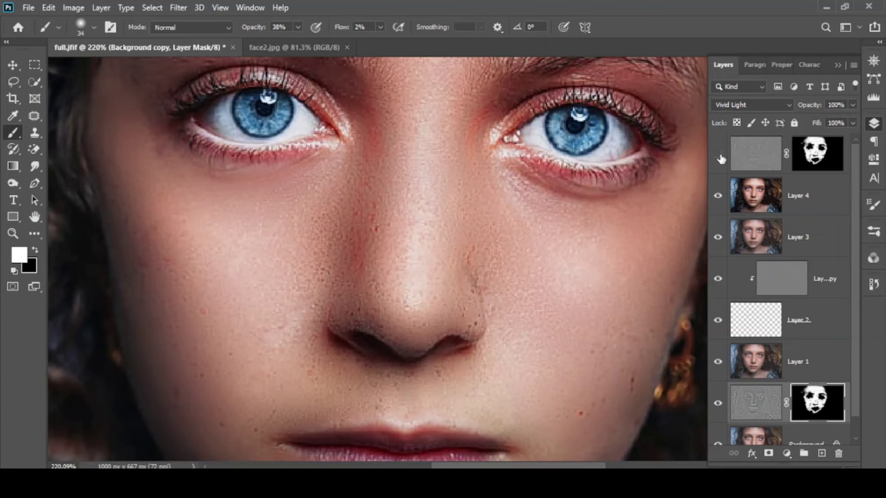
scroll(722, 157, down, 5)
click(745, 160)
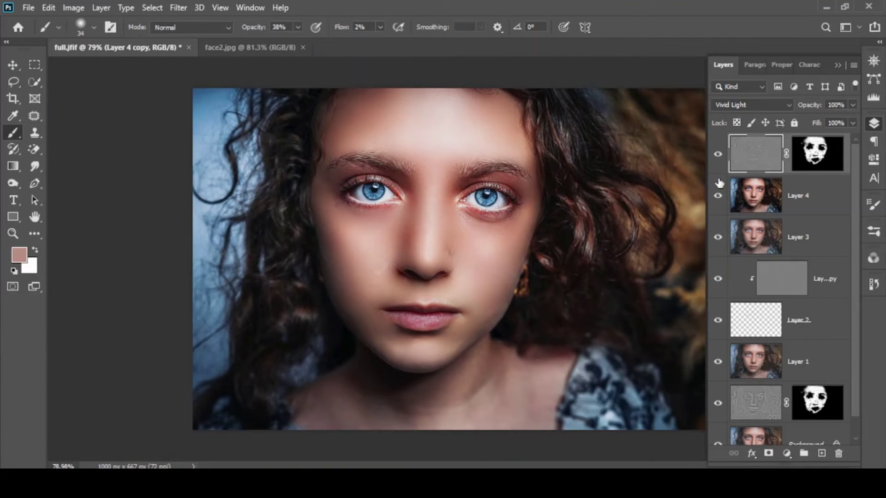
shift+click(782, 228)
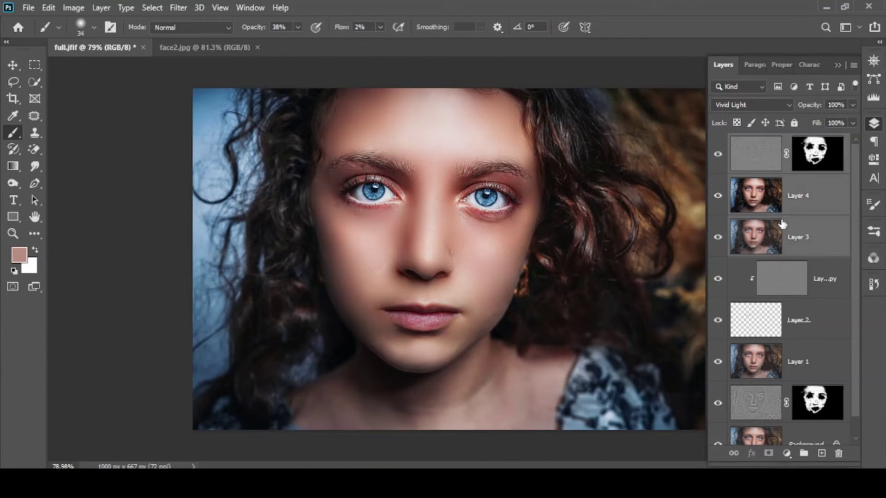
right_click(764, 156)
Merge the three selected layers and convert the result to a smart object
click(687, 384)
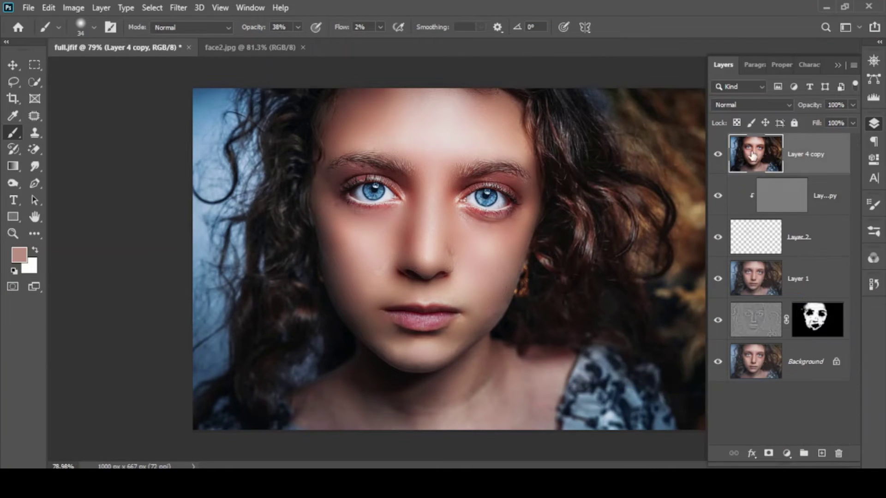
key(ctrl+plus)
right_click(789, 153)
click(699, 151)
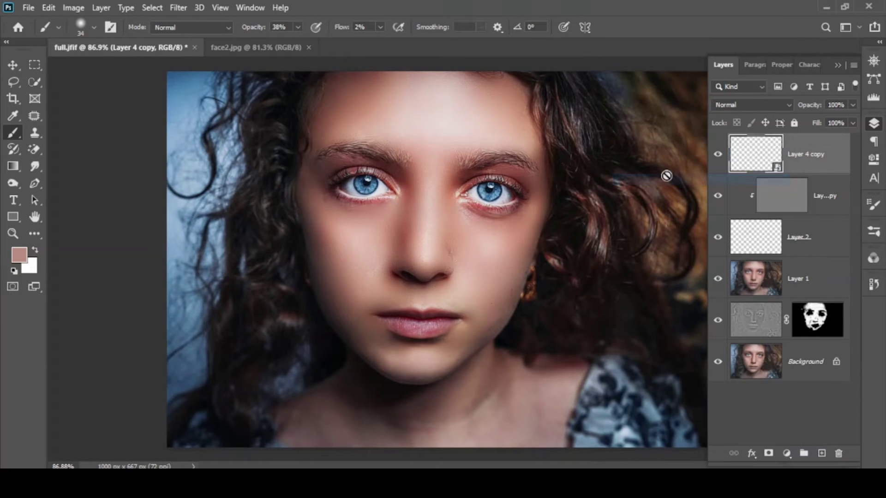
In Selective Color, adjust magenta and black in Reds, and yellow and black in Yellows
click(74, 8)
click(250, 237)
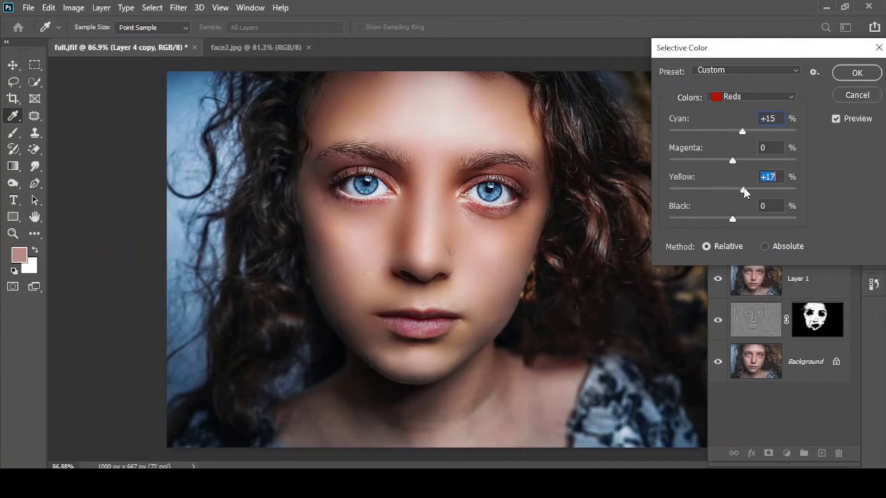
drag(723, 160, 729, 160)
drag(722, 221, 721, 219)
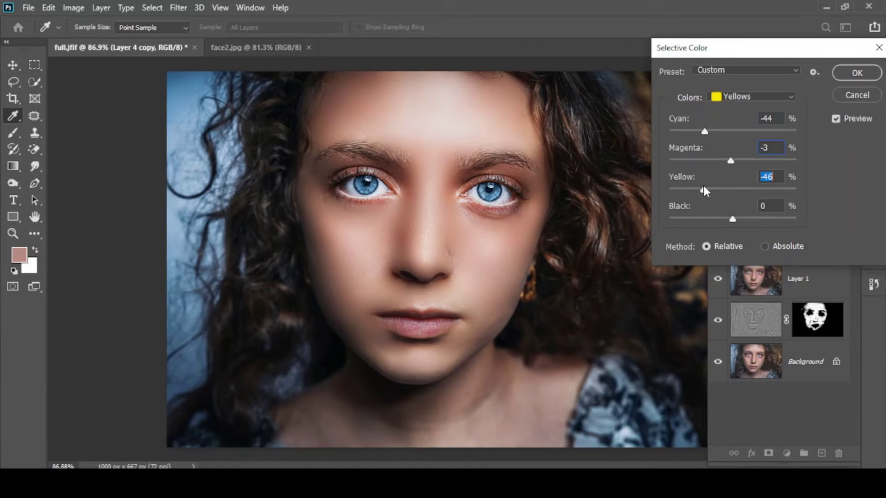
drag(705, 190, 715, 190)
drag(732, 219, 739, 219)
Grade the Blues: cyan +56, more magenta, yellow -20, and adjusted black
click(750, 97)
click(740, 135)
drag(733, 132, 663, 132)
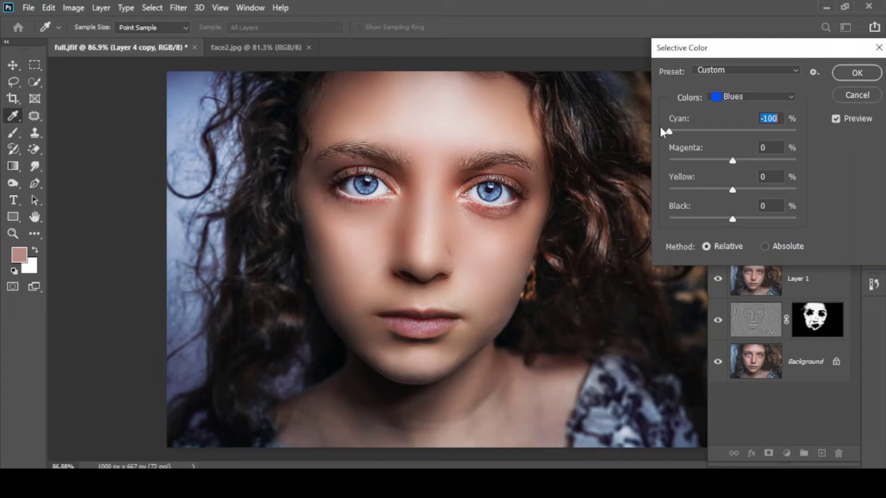
drag(785, 132, 769, 131)
drag(733, 161, 757, 161)
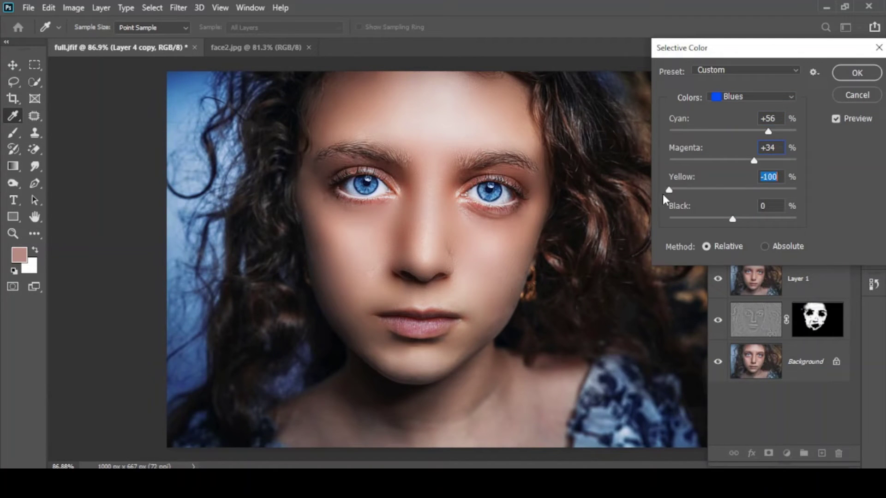
drag(788, 190, 719, 190)
mouse_move(733, 219)
mouse_down()
mouse_move(763, 219)
mouse_move(751, 219)
mouse_up()
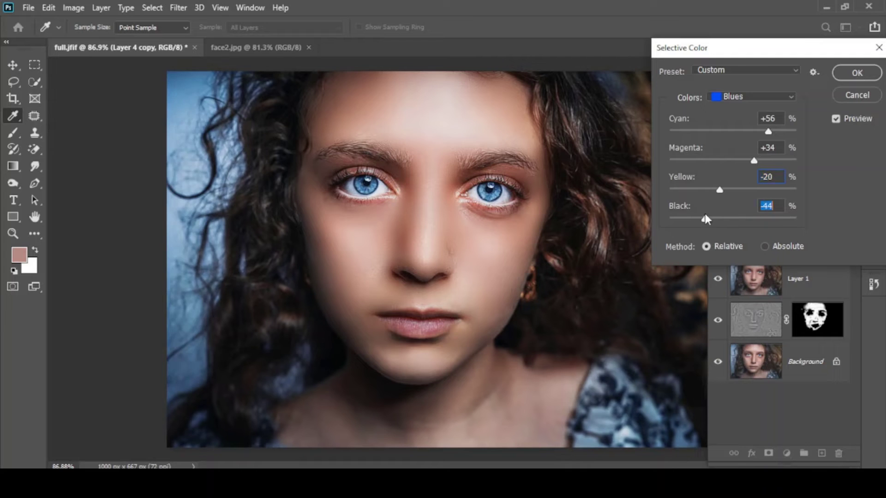
Adjust cyan in the Whites and apply the Selective Color grade
click(741, 97)
click(745, 166)
mouse_move(733, 132)
mouse_down()
mouse_move(742, 131)
mouse_move(705, 160)
mouse_up()
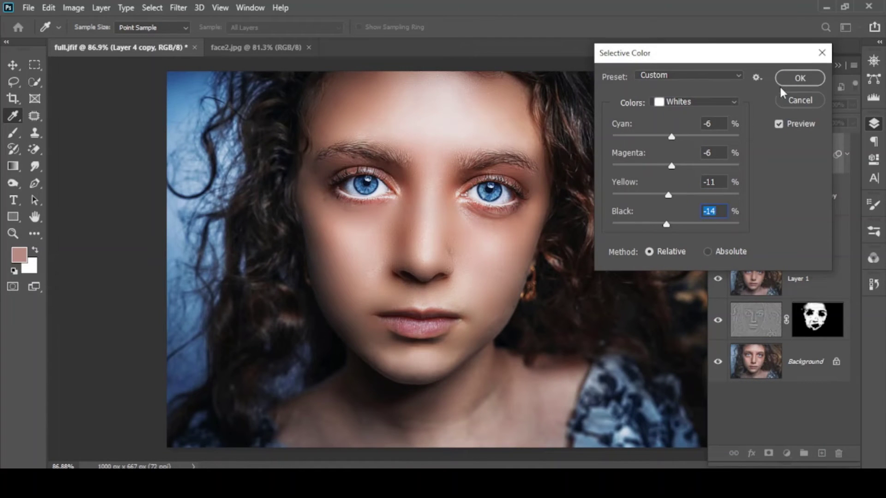
click(799, 79)
key(b)
scroll(429, 235, down, 3)
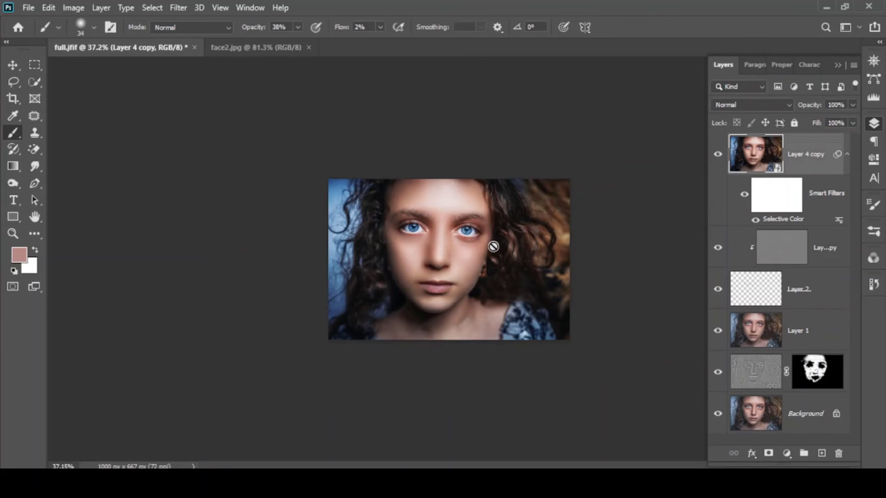
scroll(496, 221, up, 2)
scroll(496, 222, up, 1)
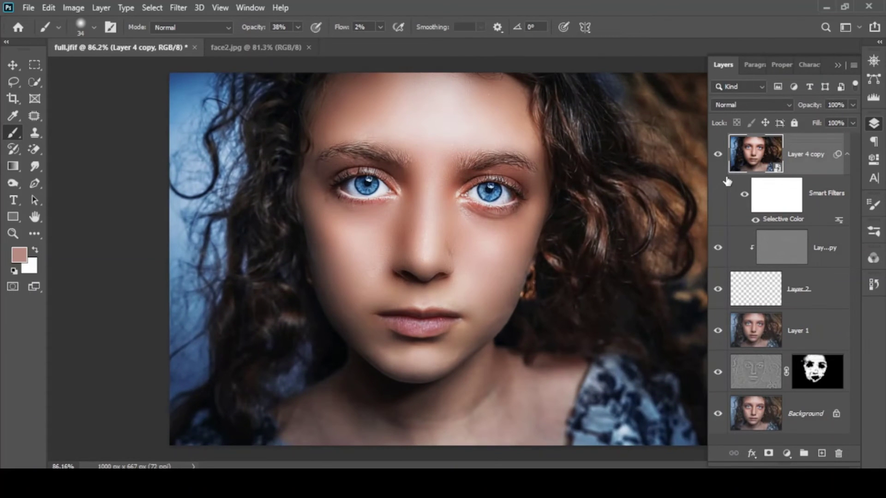
click(745, 196)
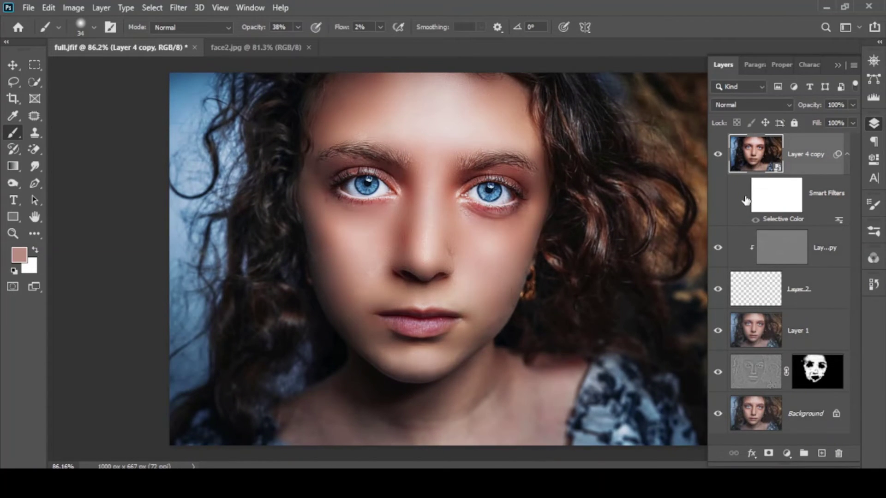
click(745, 196)
click(745, 199)
scroll(464, 206, down, 2)
scroll(474, 215, up, 1)
scroll(478, 218, up, 2)
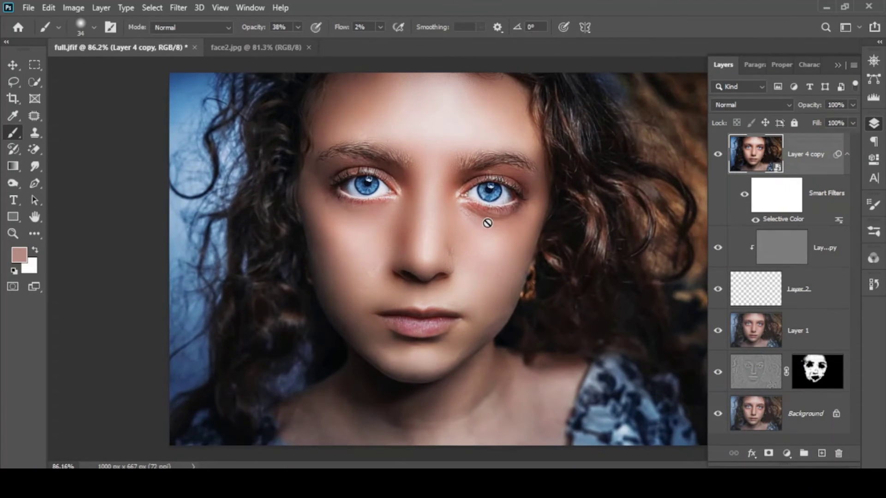